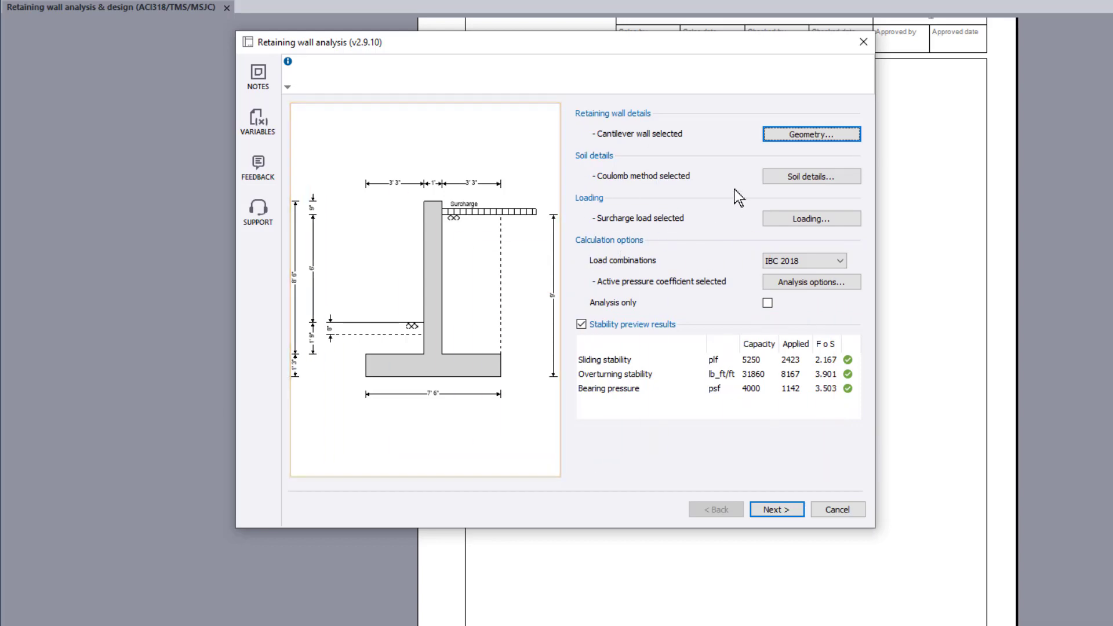
Step: Set the retained soil height to 6 ft with a 10° sloping soil surface
{"action": "left_click", "coordinate": [847, 136]}
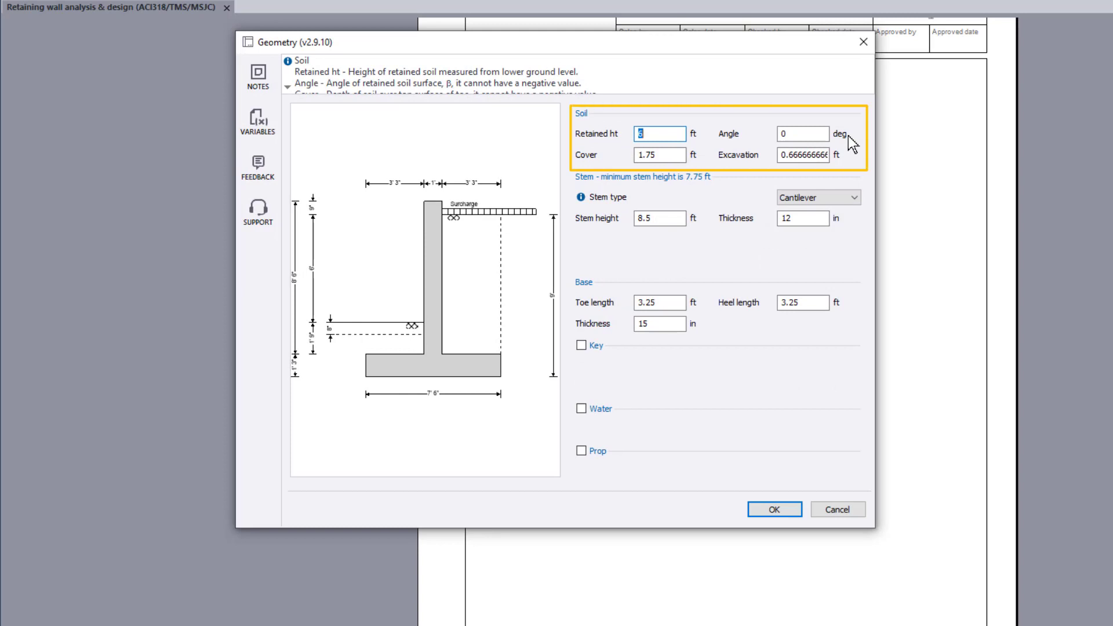
{"action": "type", "text": "6"}
{"action": "key", "text": "Tab"}
{"action": "type", "text": "10"}
{"action": "key", "text": "Tab"}
{"action": "key", "text": "Tab"}
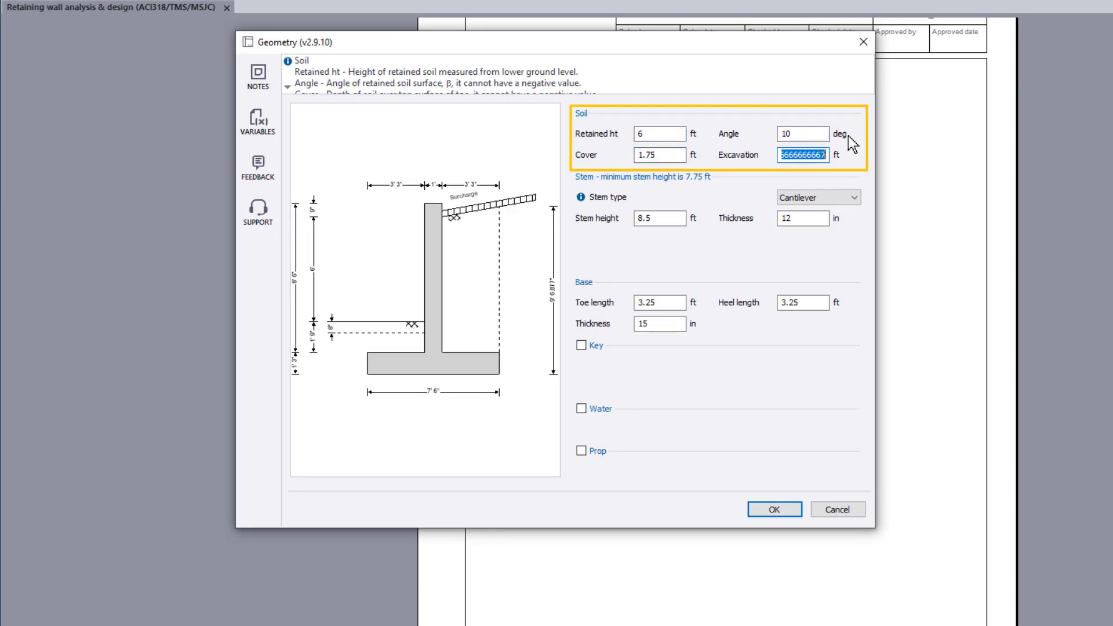
Step: Try the Inclined and Stepped front face stem types, then move back toward Cantilever
{"action": "left_click", "coordinate": [856, 200]}
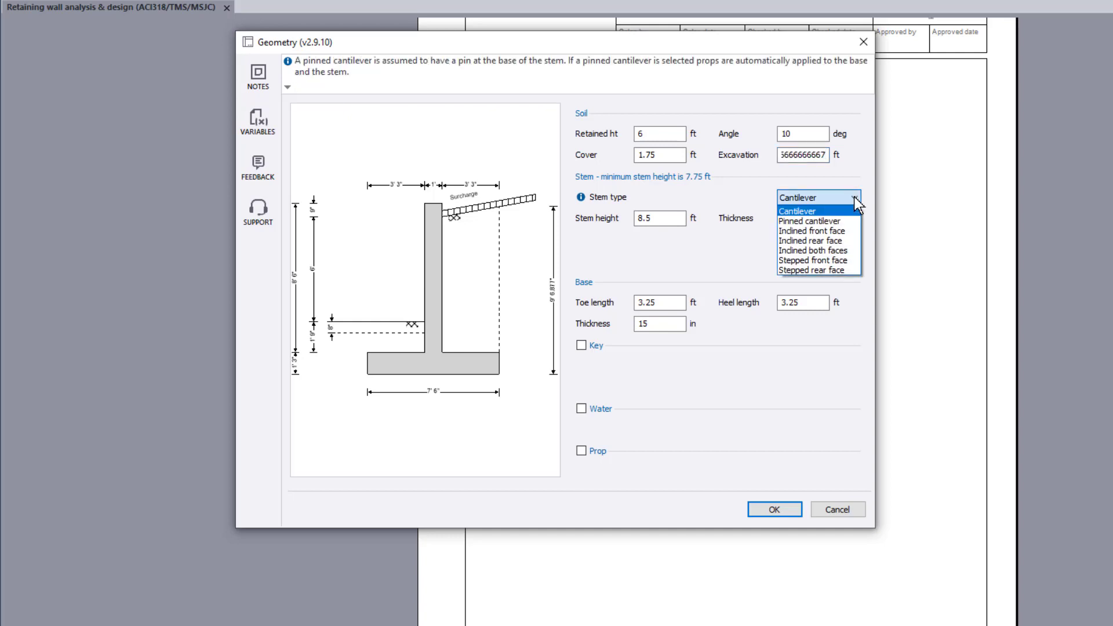
{"action": "left_click", "coordinate": [857, 203]}
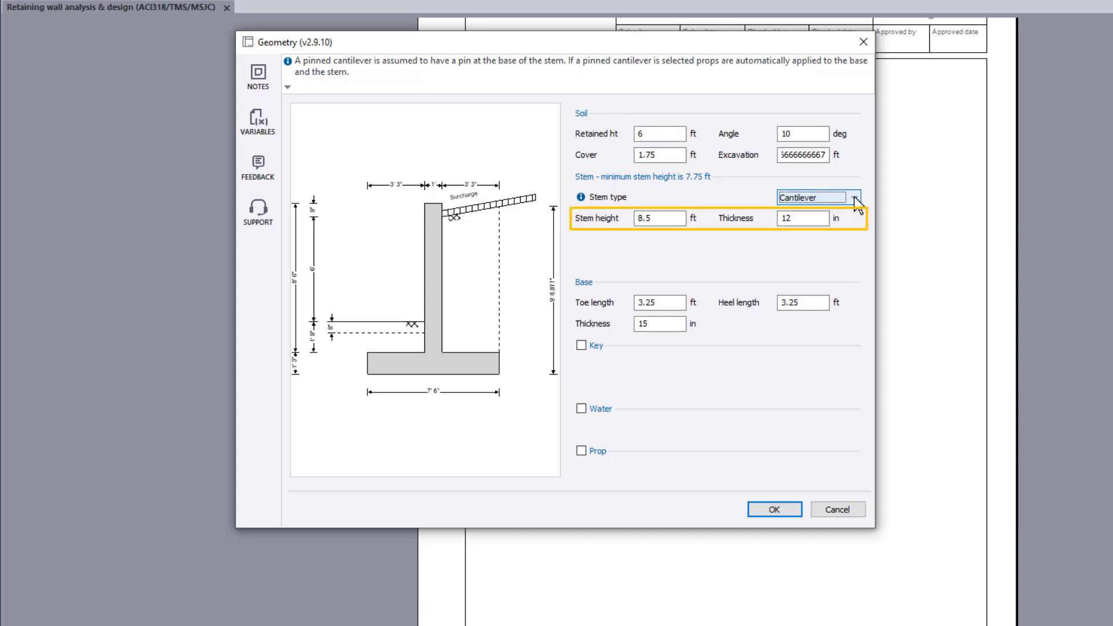
{"action": "left_click", "coordinate": [856, 200]}
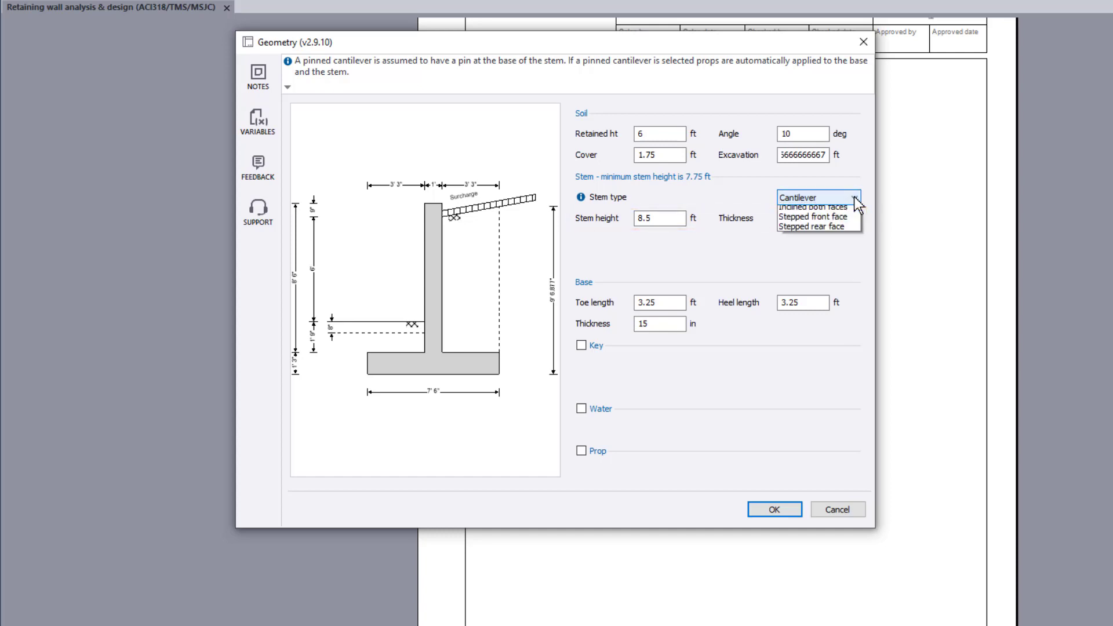
{"action": "key", "text": "Down"}
{"action": "key", "text": "Down"}
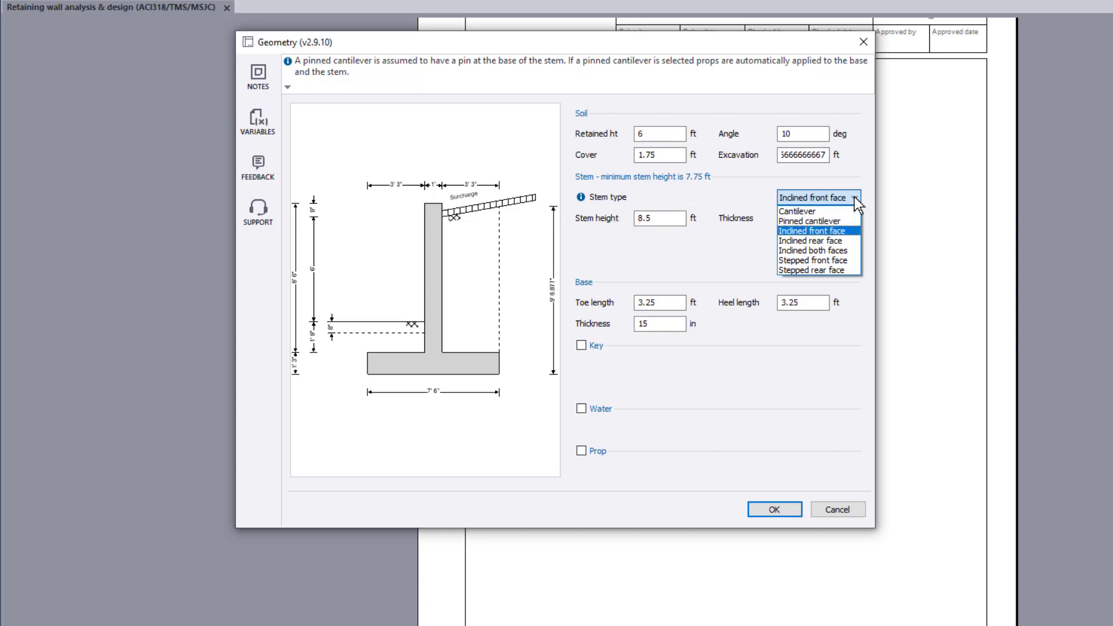
{"action": "key", "text": "Return"}
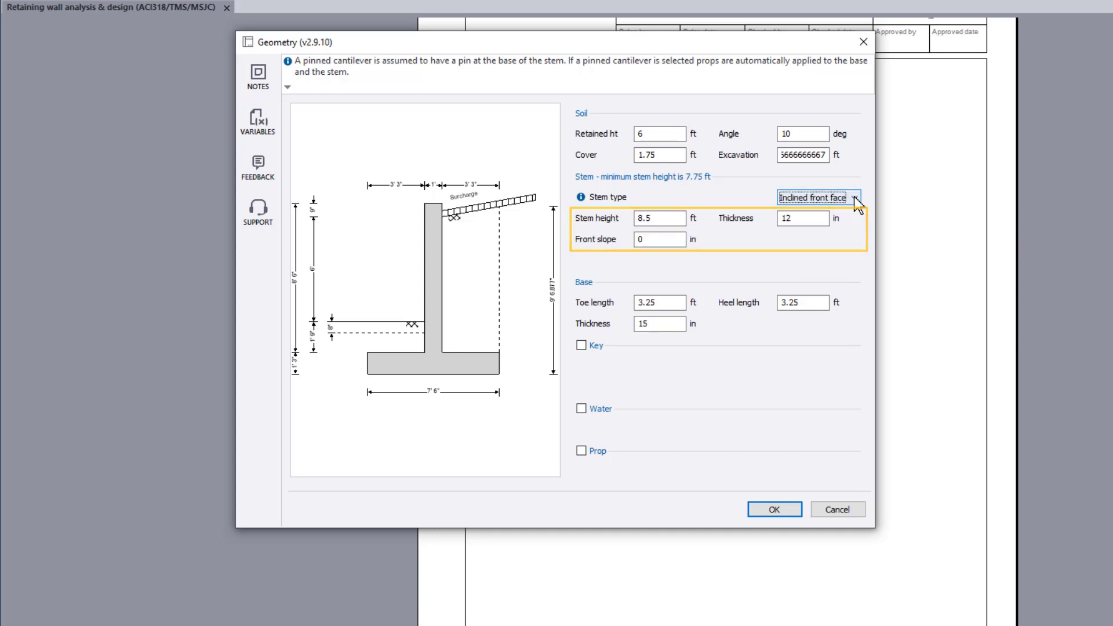
{"action": "left_click", "coordinate": [856, 200]}
{"action": "key", "text": "Down"}
{"action": "key", "text": "Down"}
{"action": "key", "text": "Down"}
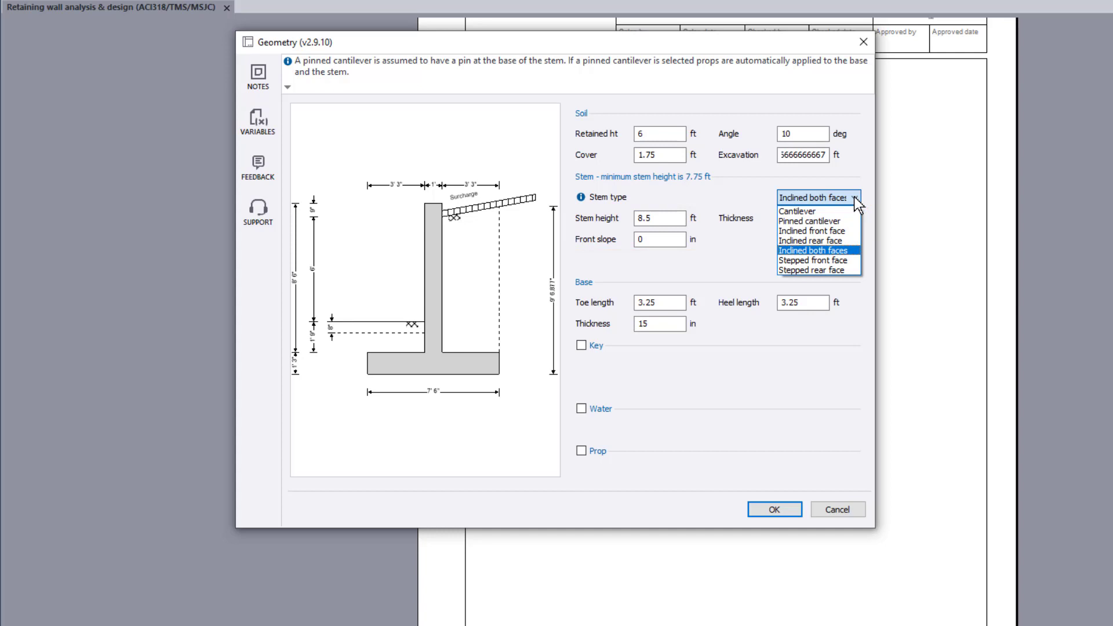
{"action": "key", "text": "Return"}
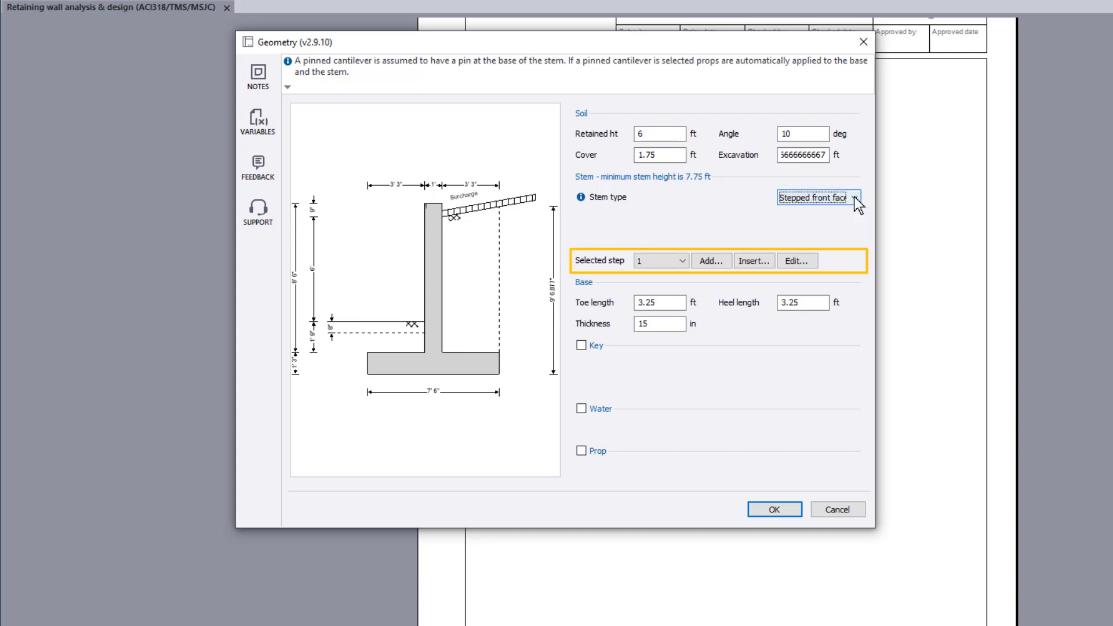
{"action": "left_click", "coordinate": [855, 199]}
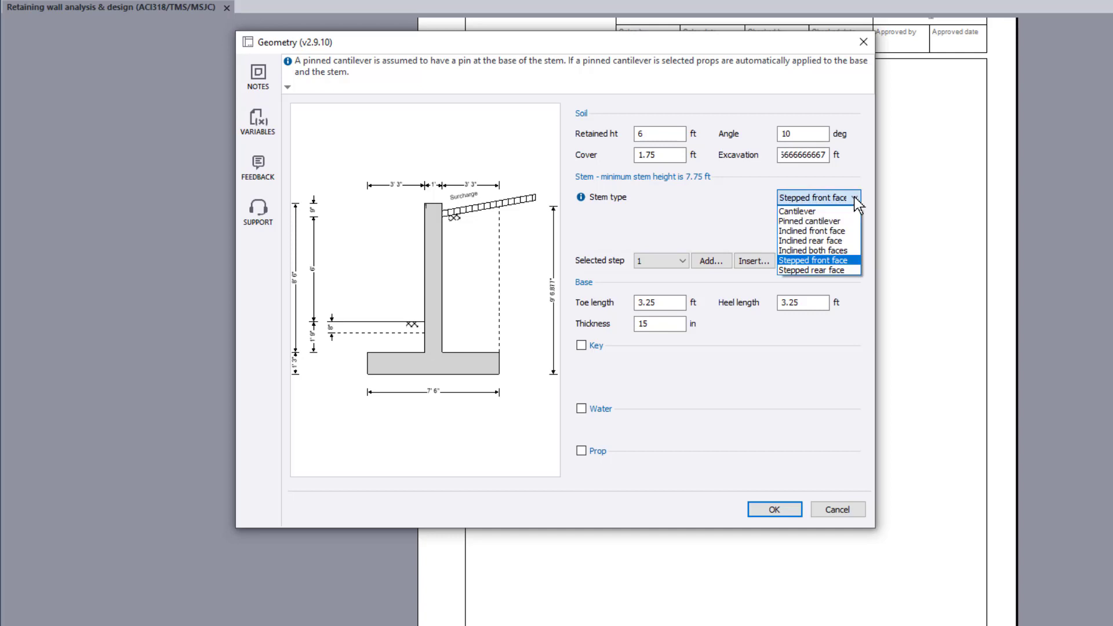
{"action": "key", "text": "Up"}
{"action": "key", "text": "Up"}
{"action": "key", "text": "Up"}
{"action": "key", "text": "Up"}
{"action": "key", "text": "Up"}
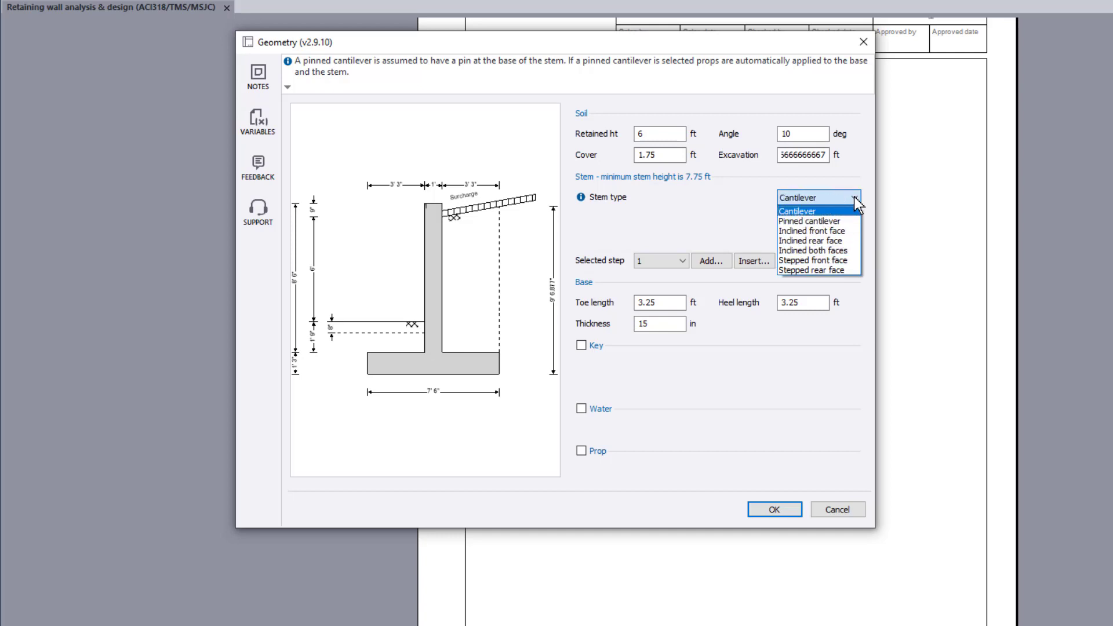
Step: Restore the cantilever stem and make the base a 2 ft toe, 2 ft heel, 12 in thick
{"action": "key", "text": "Return"}
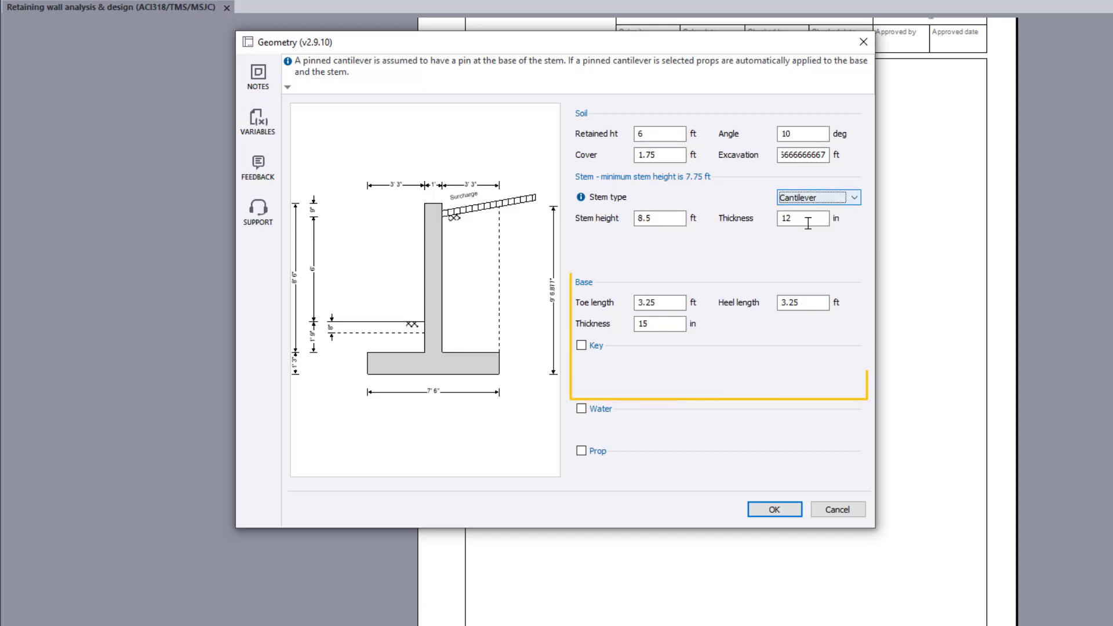
{"action": "left_click", "coordinate": [680, 301]}
{"action": "type", "text": "2"}
{"action": "key", "text": "Tab"}
{"action": "type", "text": "2"}
{"action": "key", "text": "Tab"}
{"action": "type", "text": "12"}
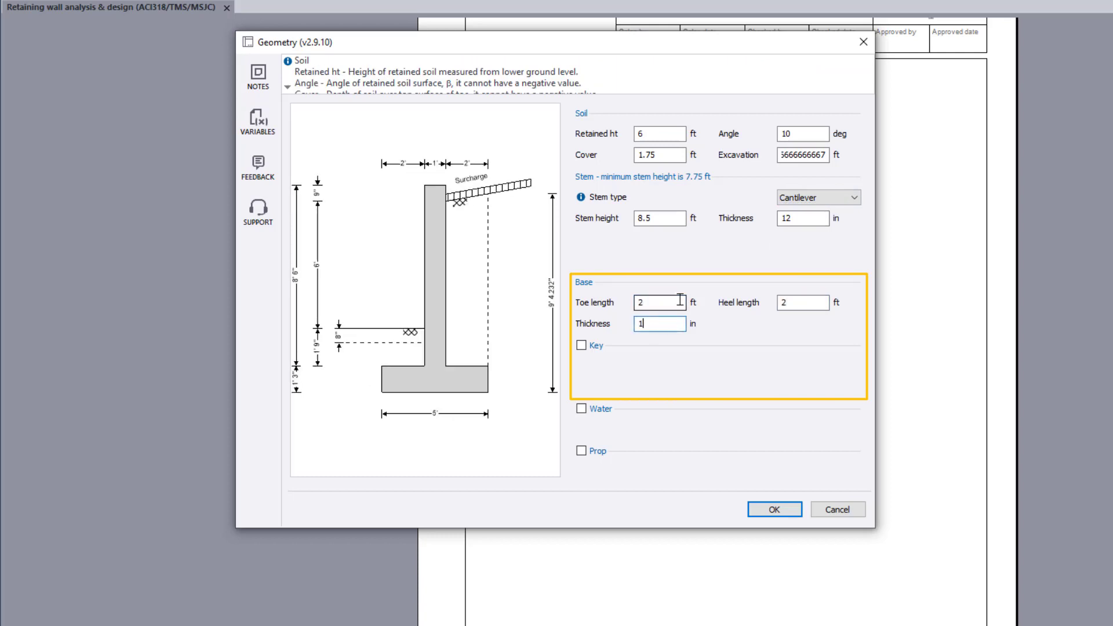
{"action": "key", "text": "shift+Tab"}
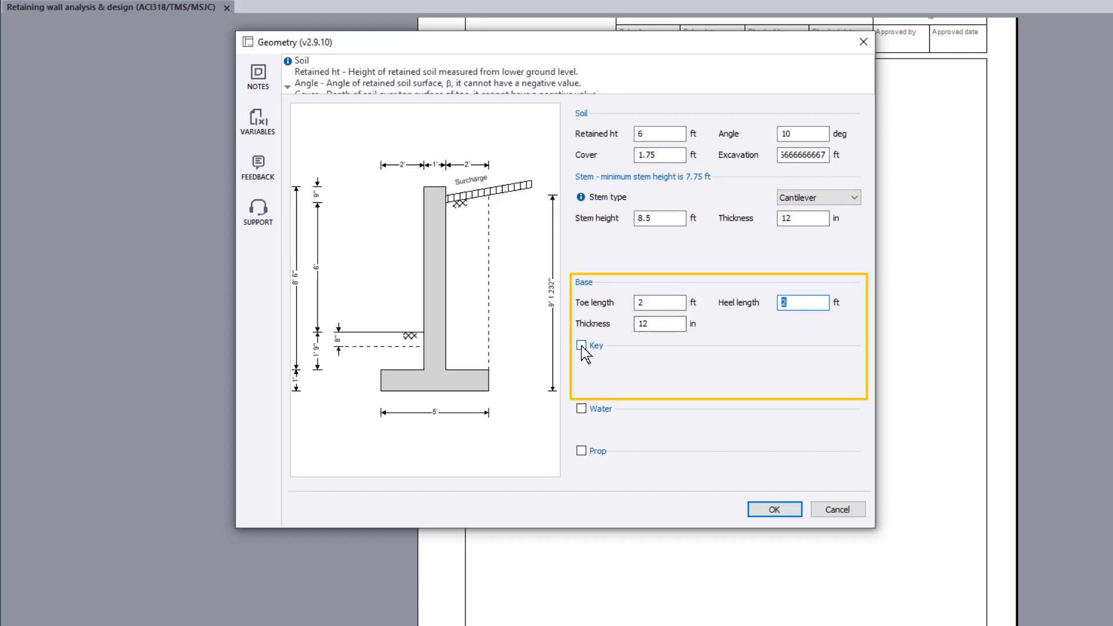
Step: Add a base key 0.5 ft deep and 6 in thick, positioned at 4.5 ft
{"action": "left_click", "coordinate": [582, 346]}
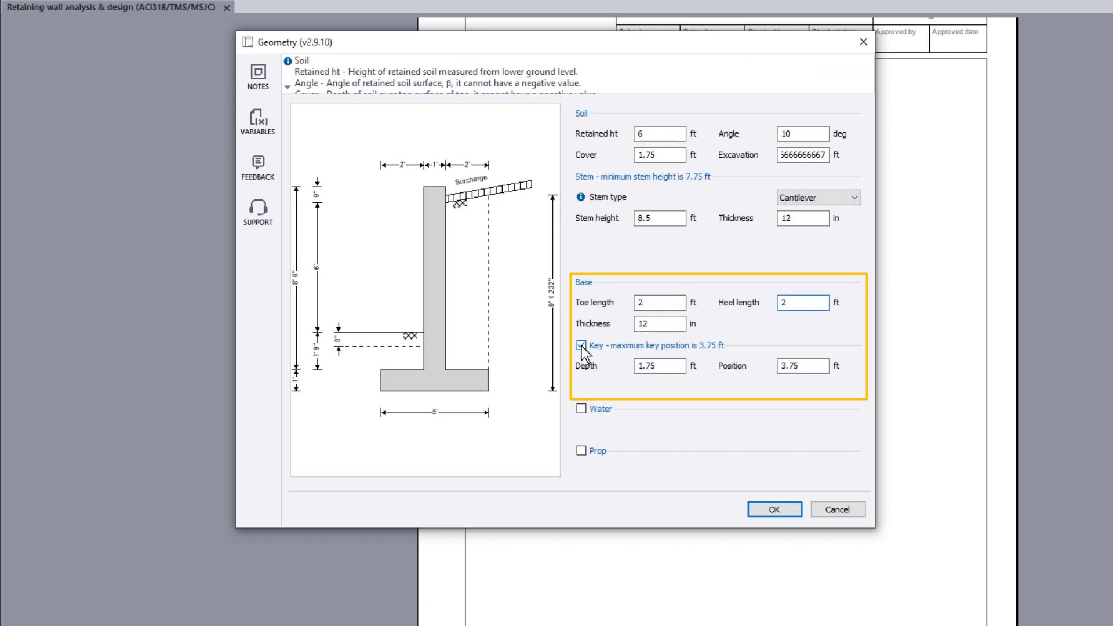
{"action": "double_click", "coordinate": [649, 366]}
{"action": "type", "text": "0.5"}
{"action": "key", "text": "Tab"}
{"action": "key", "text": "Tab"}
{"action": "type", "text": "6"}
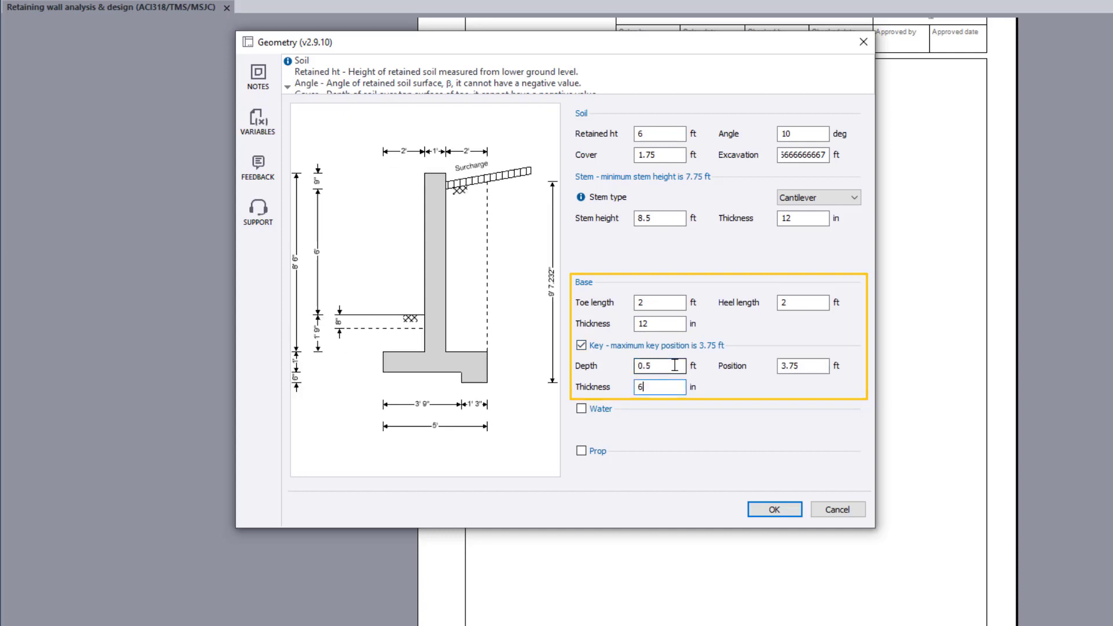
{"action": "key", "text": "shift+Tab"}
{"action": "type", "text": "4.5"}
{"action": "key", "text": "Tab"}
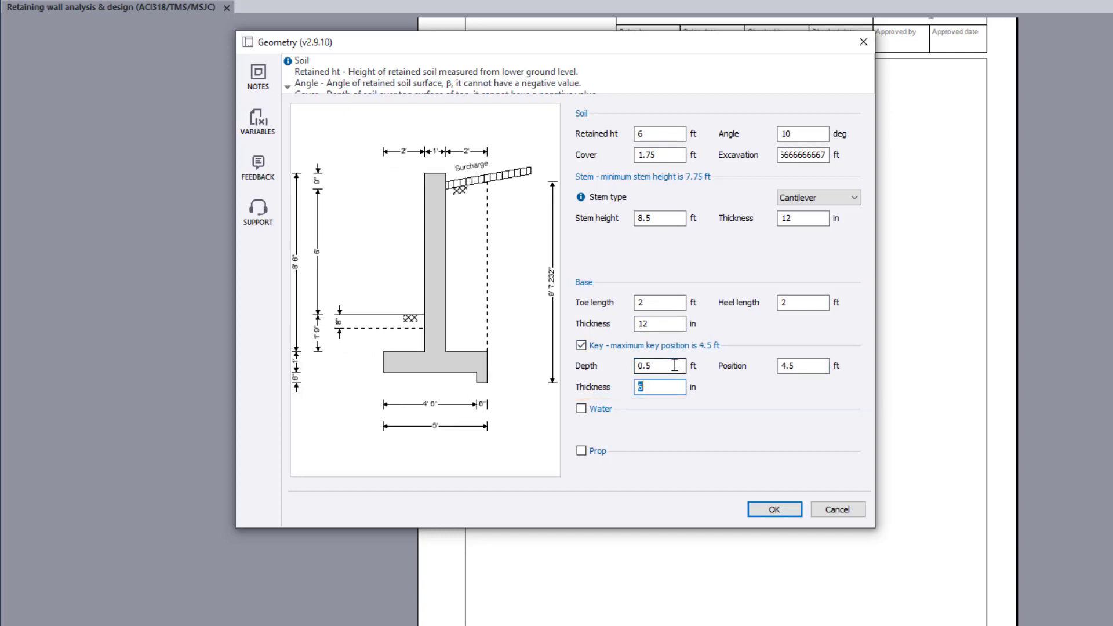
Step: Try adding groundwater and a stem-only prop, then remove both again
{"action": "left_click", "coordinate": [581, 409]}
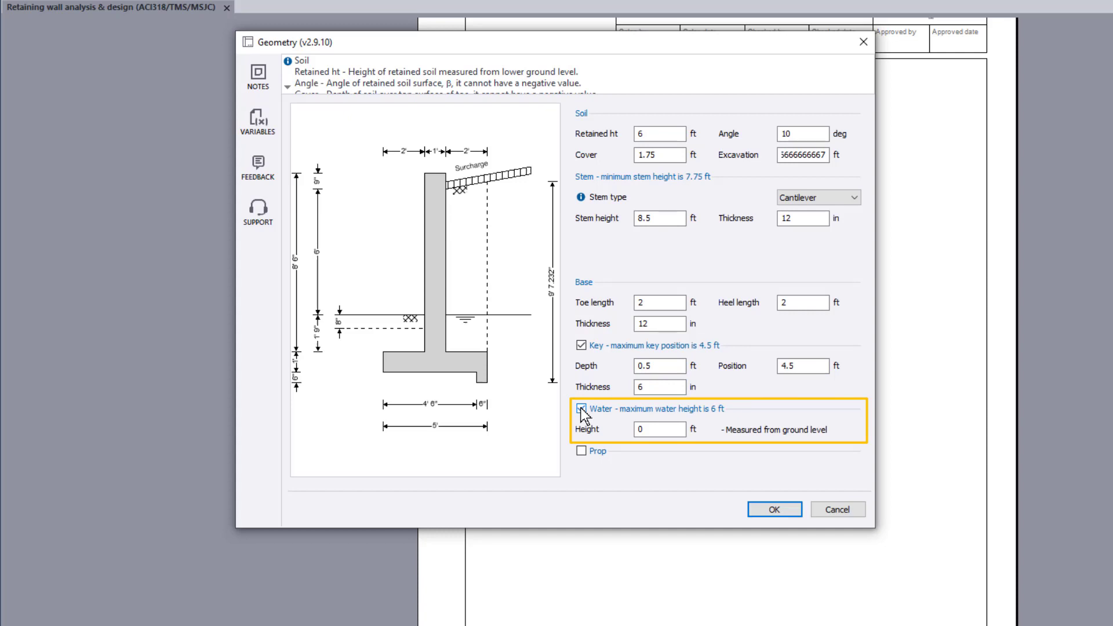
{"action": "left_click", "coordinate": [582, 408]}
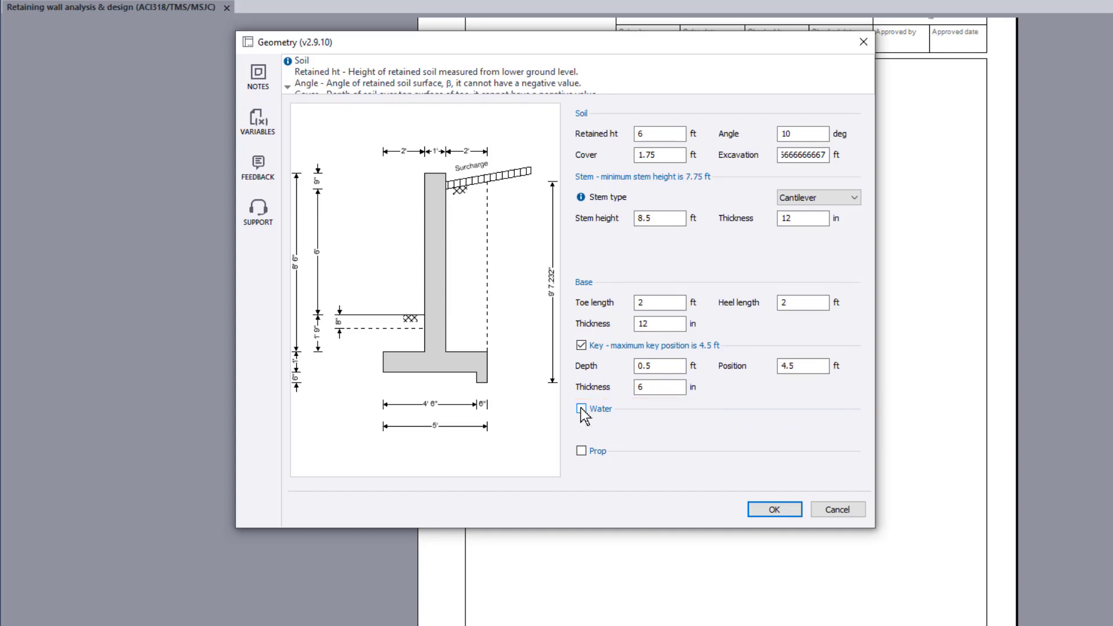
{"action": "left_click", "coordinate": [581, 451]}
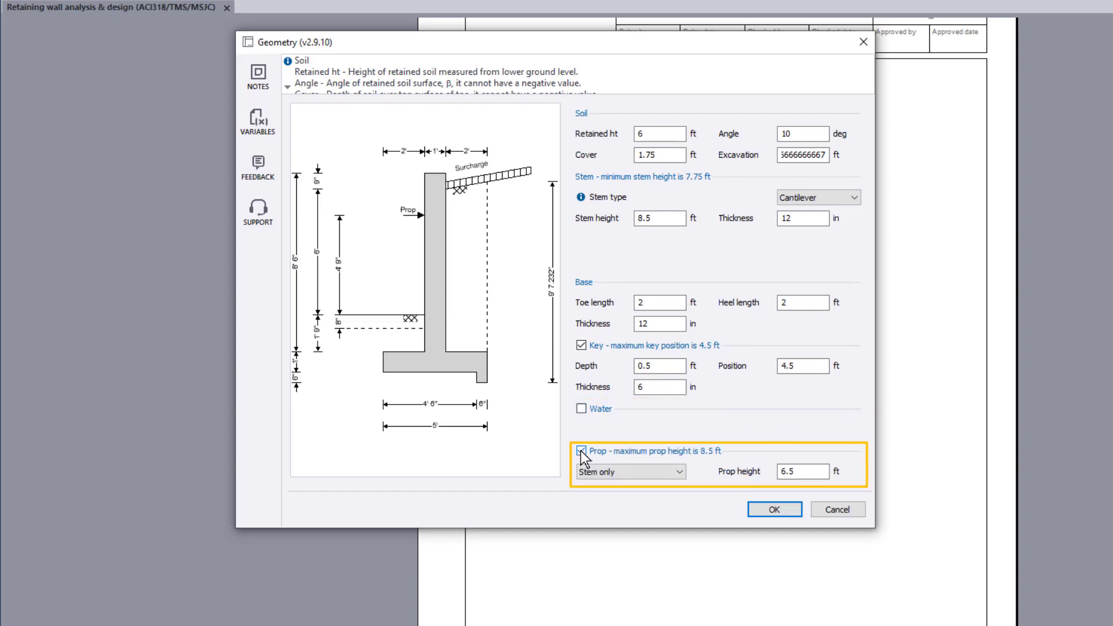
{"action": "left_click", "coordinate": [667, 472]}
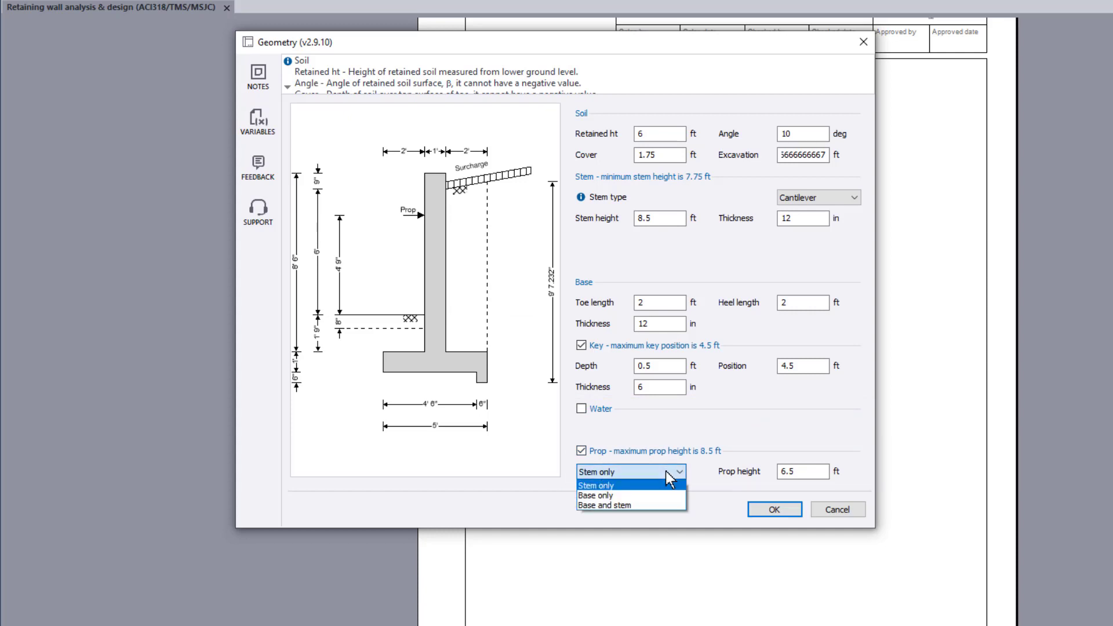
{"action": "left_click", "coordinate": [666, 471]}
{"action": "left_click", "coordinate": [581, 451]}
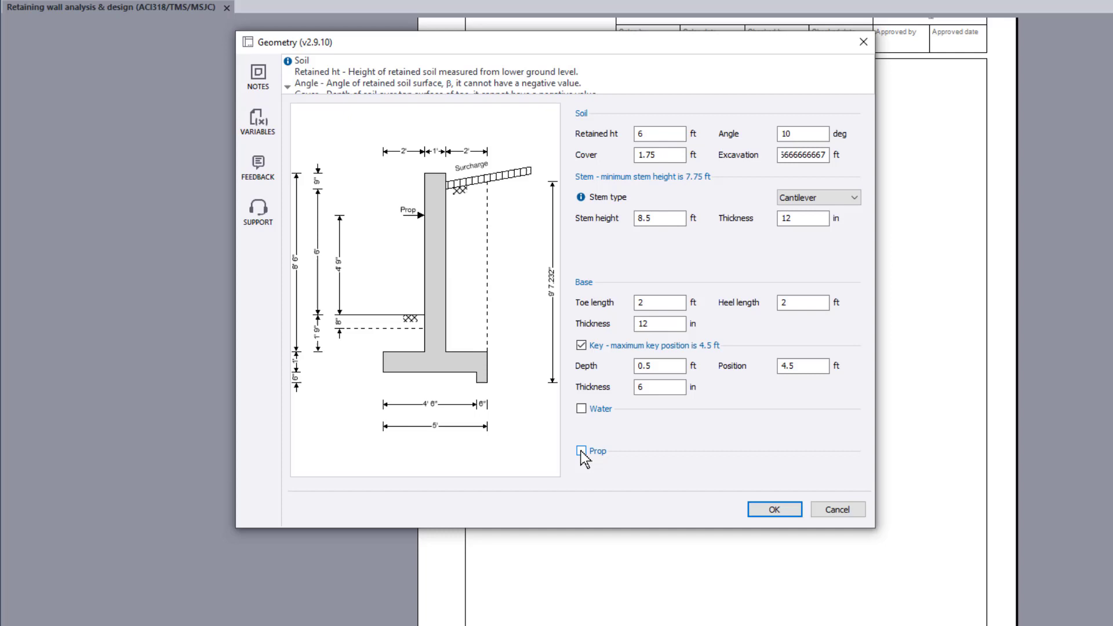
Step: Apply the geometry and open the soil details, keeping Coulomb lateral pressure
{"action": "left_click", "coordinate": [791, 510]}
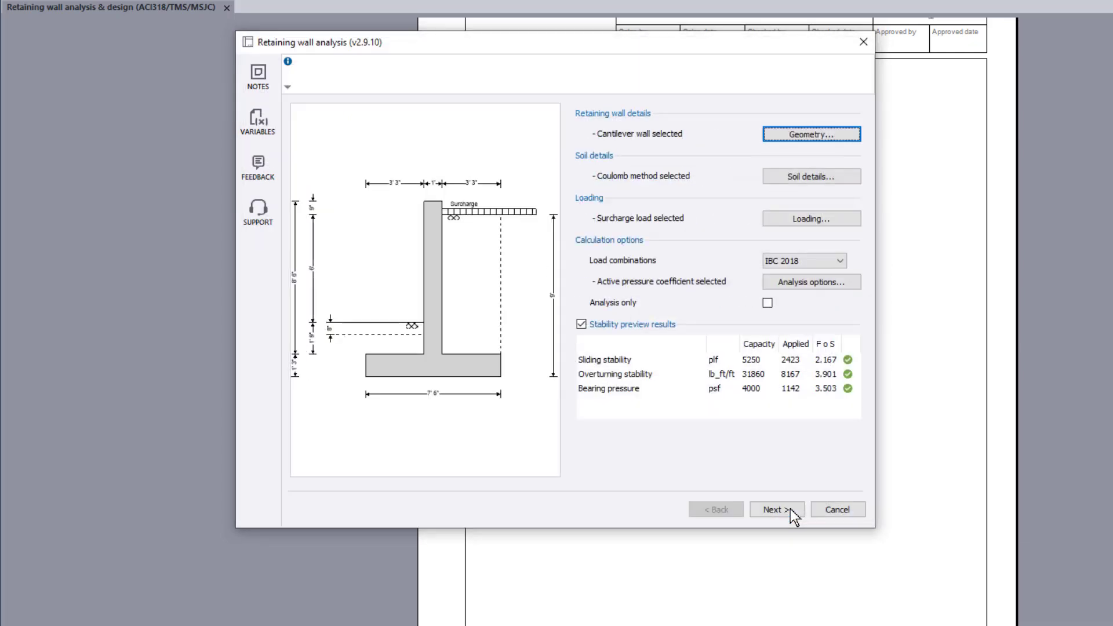
{"action": "left_click", "coordinate": [848, 177]}
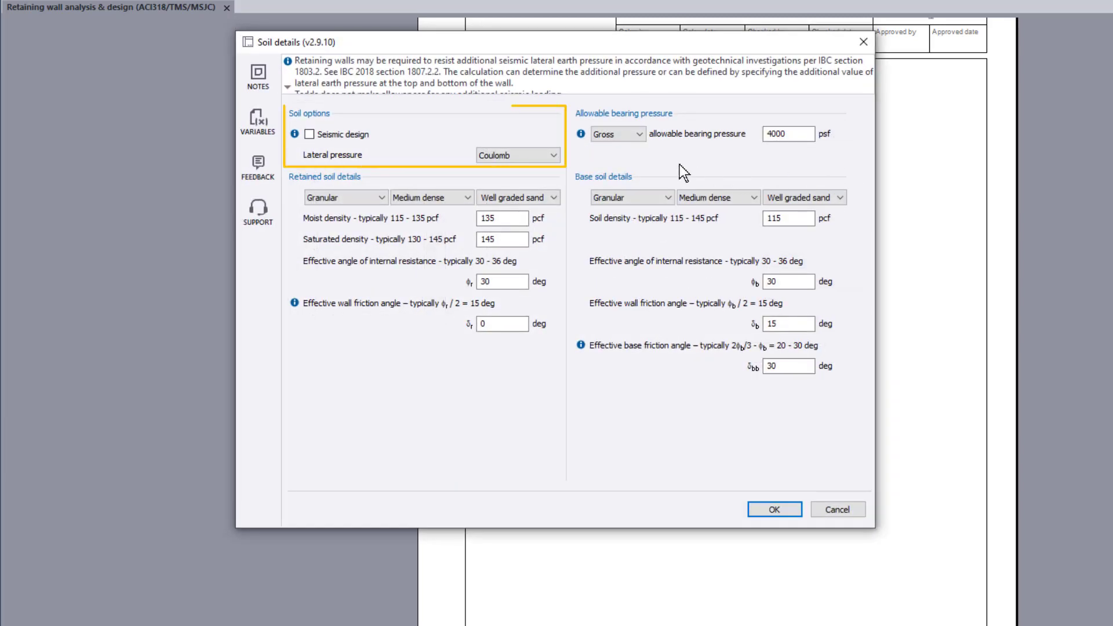
{"action": "left_click", "coordinate": [555, 156]}
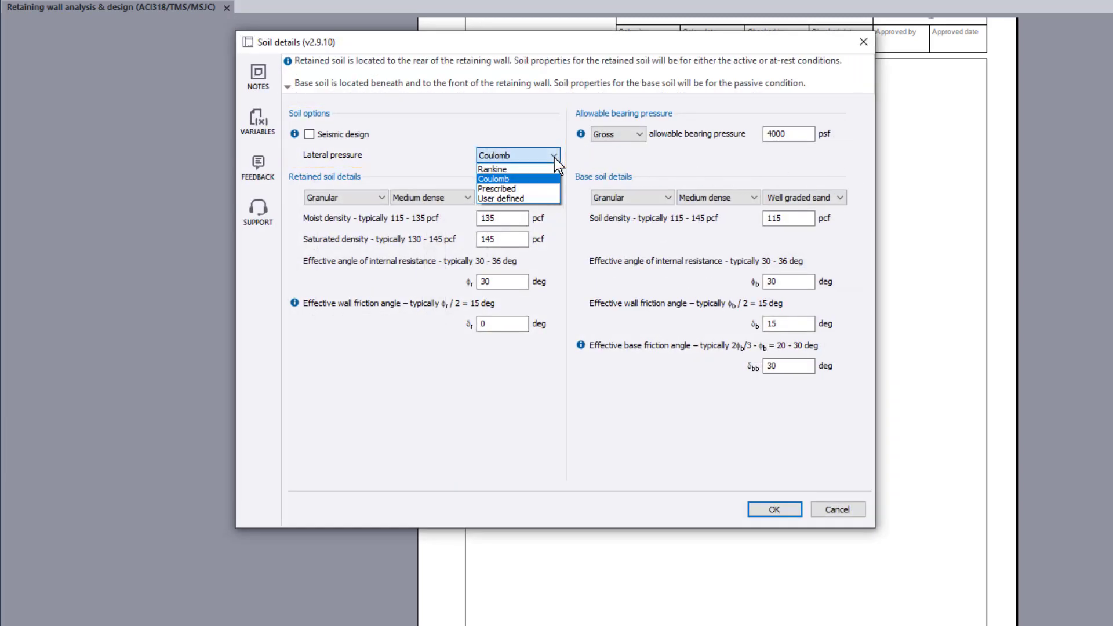
{"action": "left_click", "coordinate": [555, 156]}
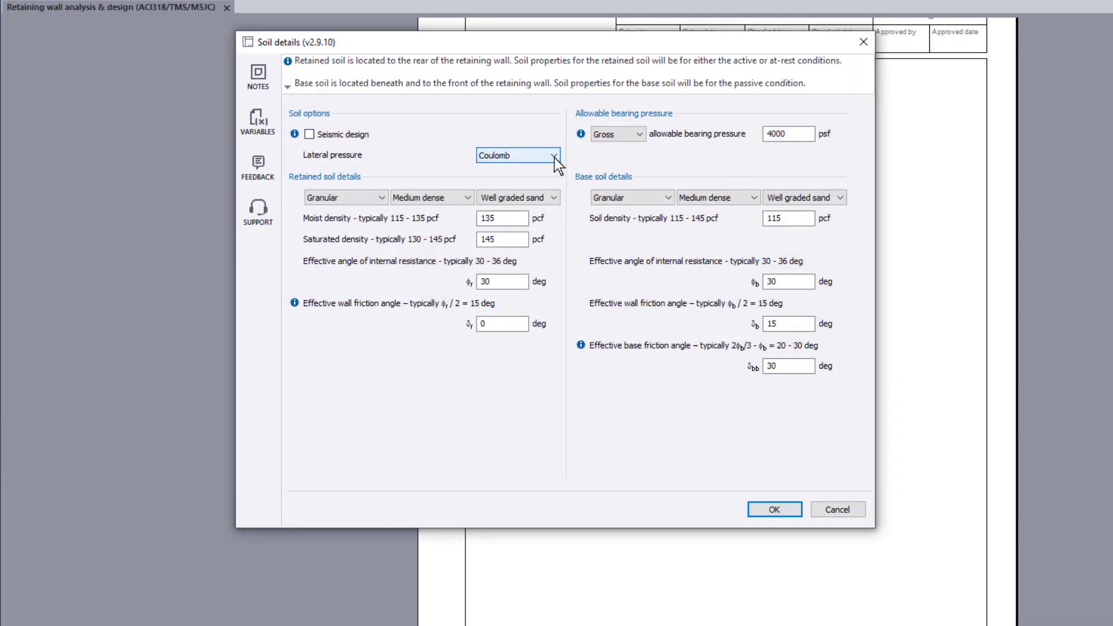
Step: Turn on seismic design with user-defined seismic loading
{"action": "left_click", "coordinate": [309, 135]}
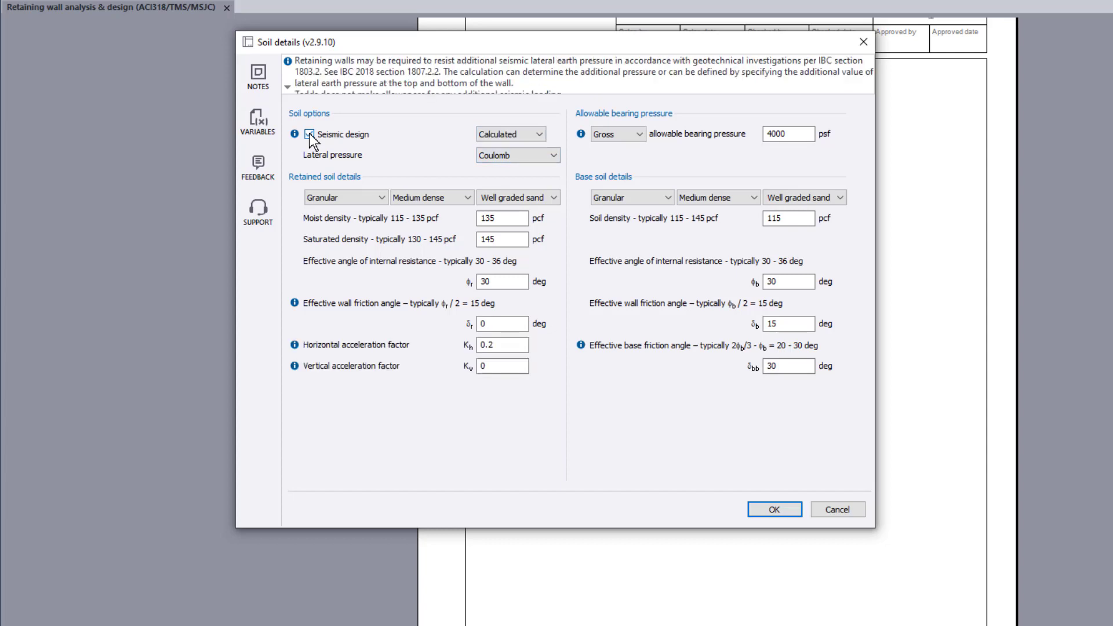
{"action": "left_click", "coordinate": [541, 134]}
{"action": "key", "text": "Down"}
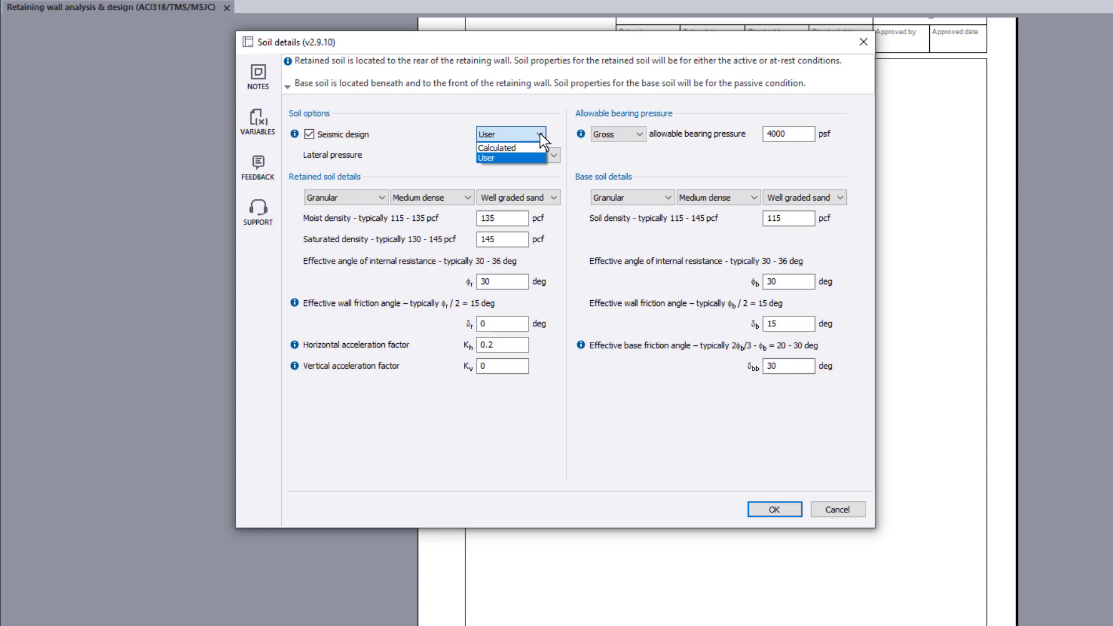
{"action": "key", "text": "Return"}
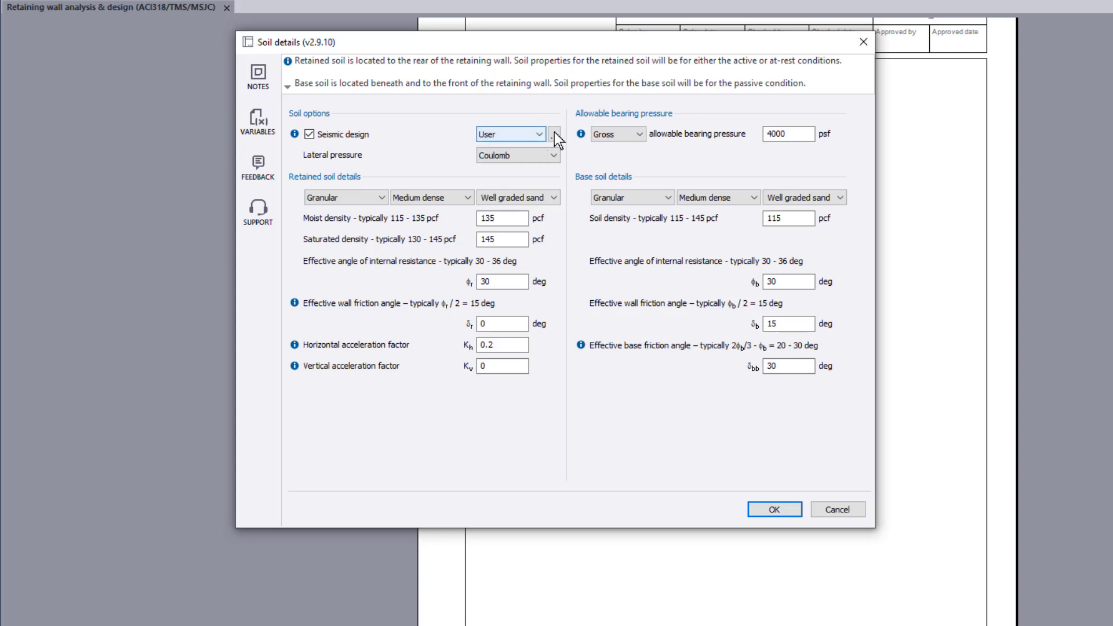
Step: Check the user seismic pressure values without changes, then switch seismic loading to Calculated
{"action": "left_click", "coordinate": [555, 132]}
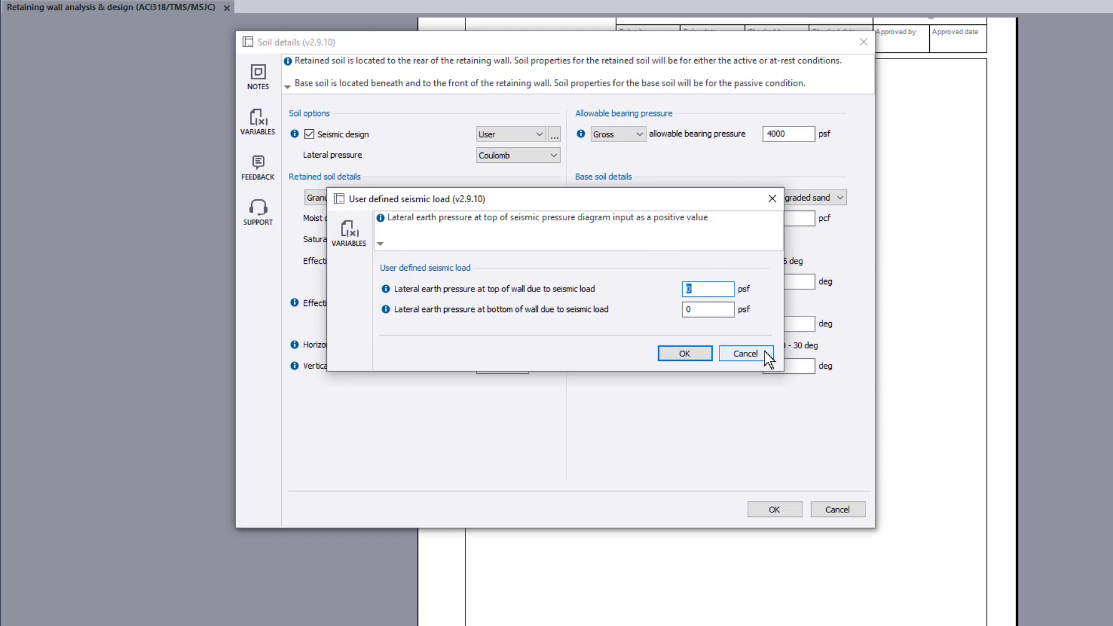
{"action": "left_click", "coordinate": [746, 353]}
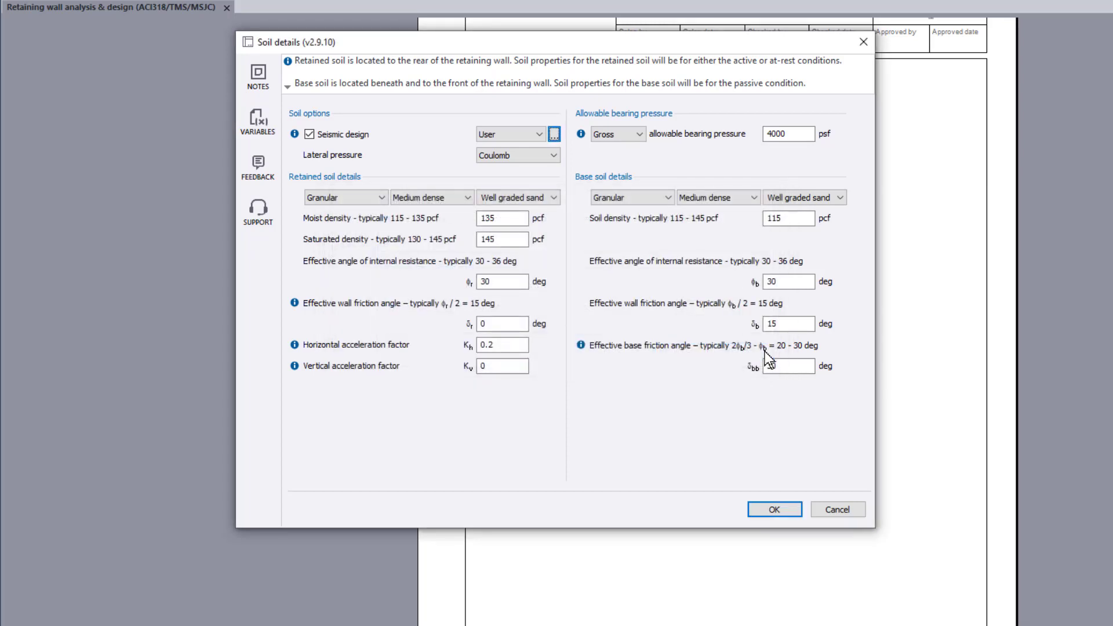
{"action": "left_click", "coordinate": [541, 134]}
{"action": "key", "text": "Up"}
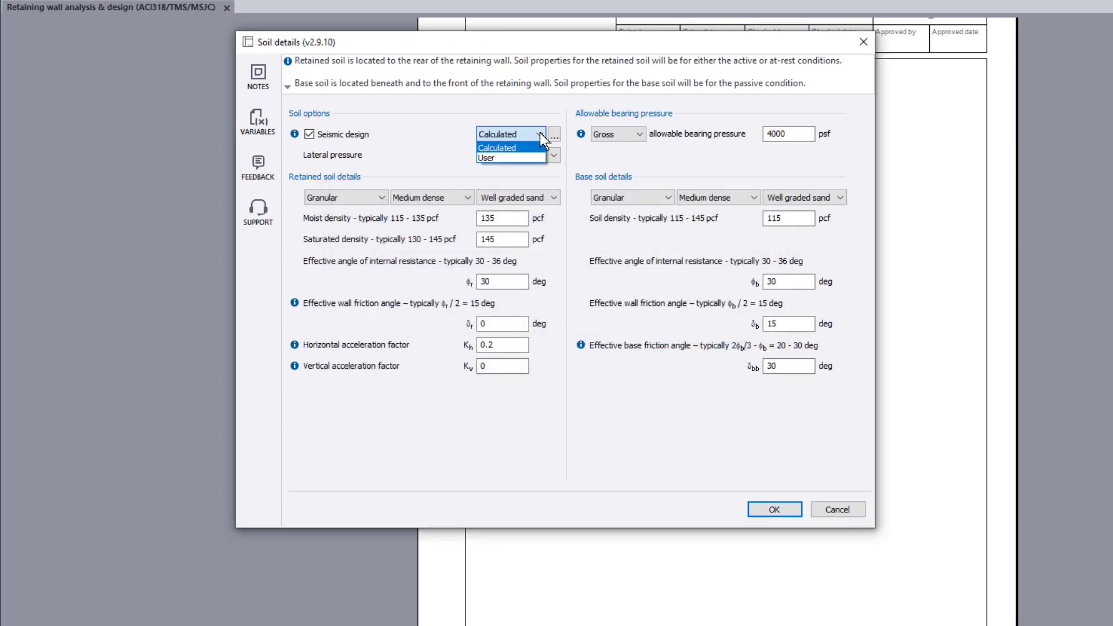
{"action": "key", "text": "Return"}
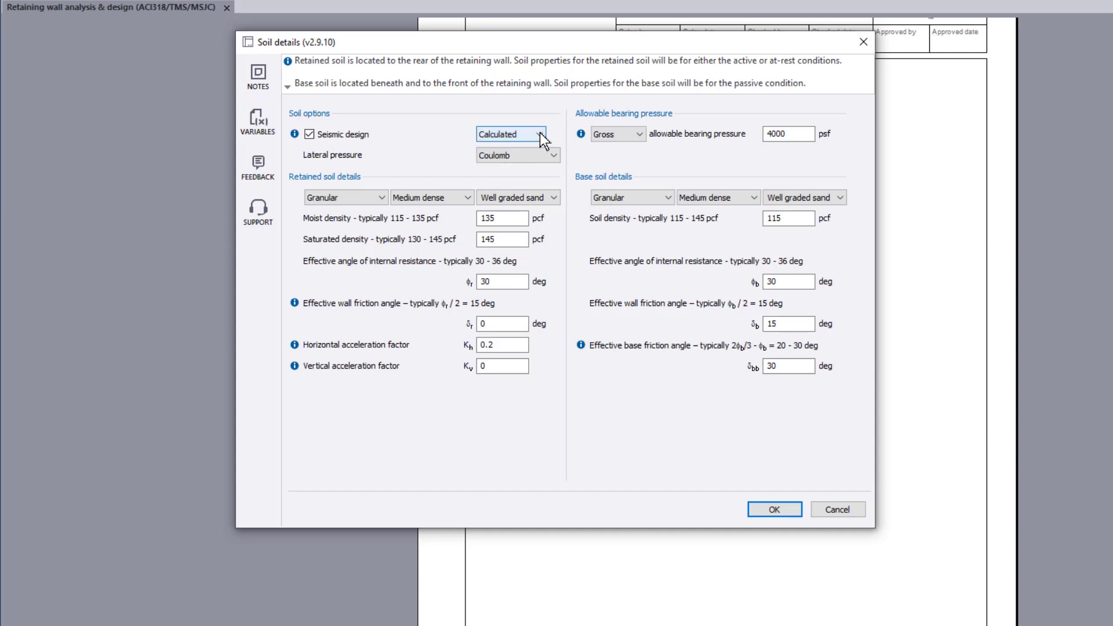
Step: Make the retained granular well graded sand Loose, keep Gross bearing pressure, and apply
{"action": "left_click", "coordinate": [382, 198]}
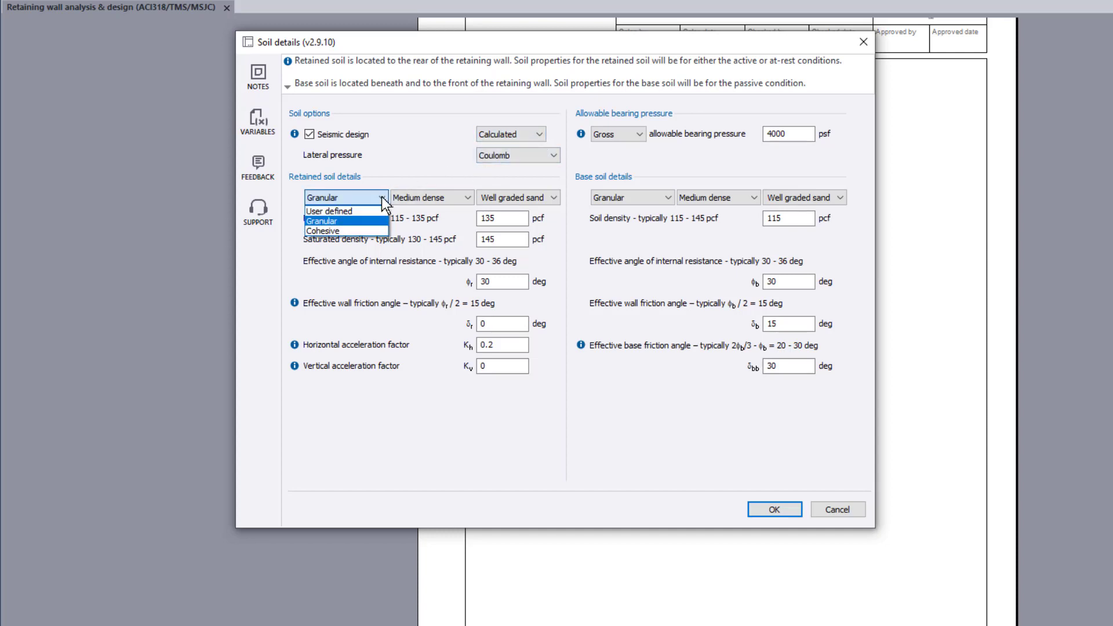
{"action": "left_click", "coordinate": [383, 200]}
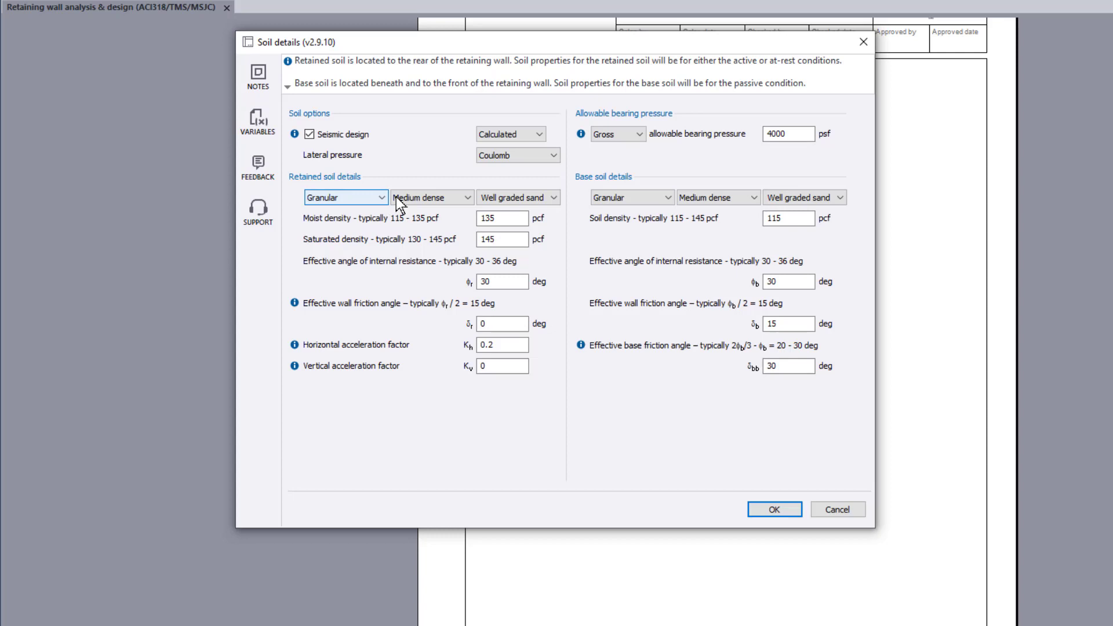
{"action": "left_click", "coordinate": [467, 198]}
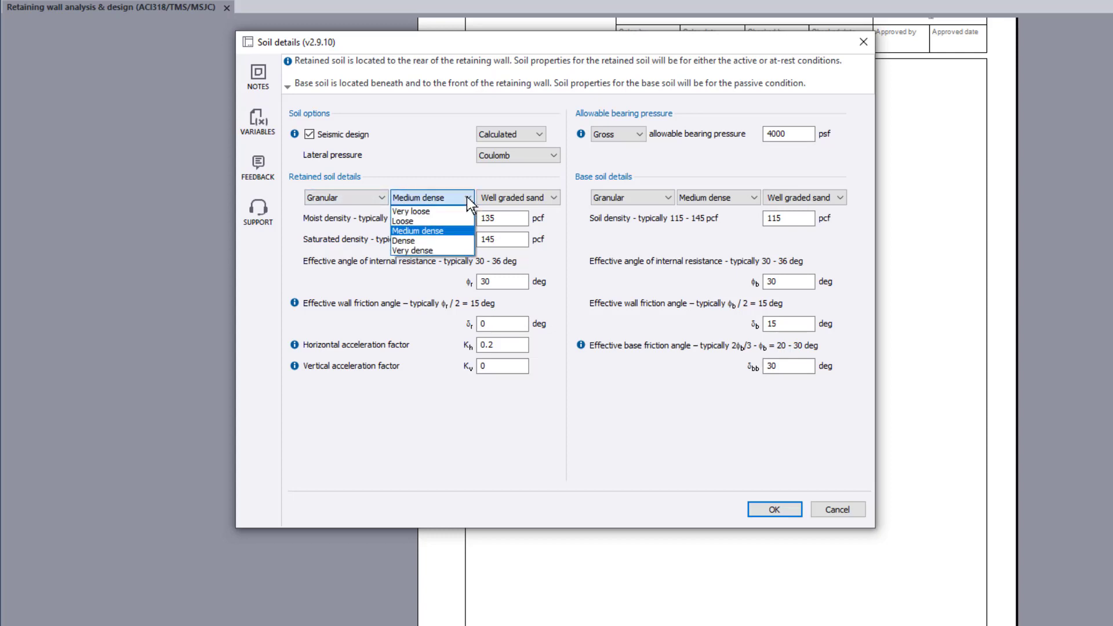
{"action": "key", "text": "Up"}
{"action": "left_click", "coordinate": [467, 196]}
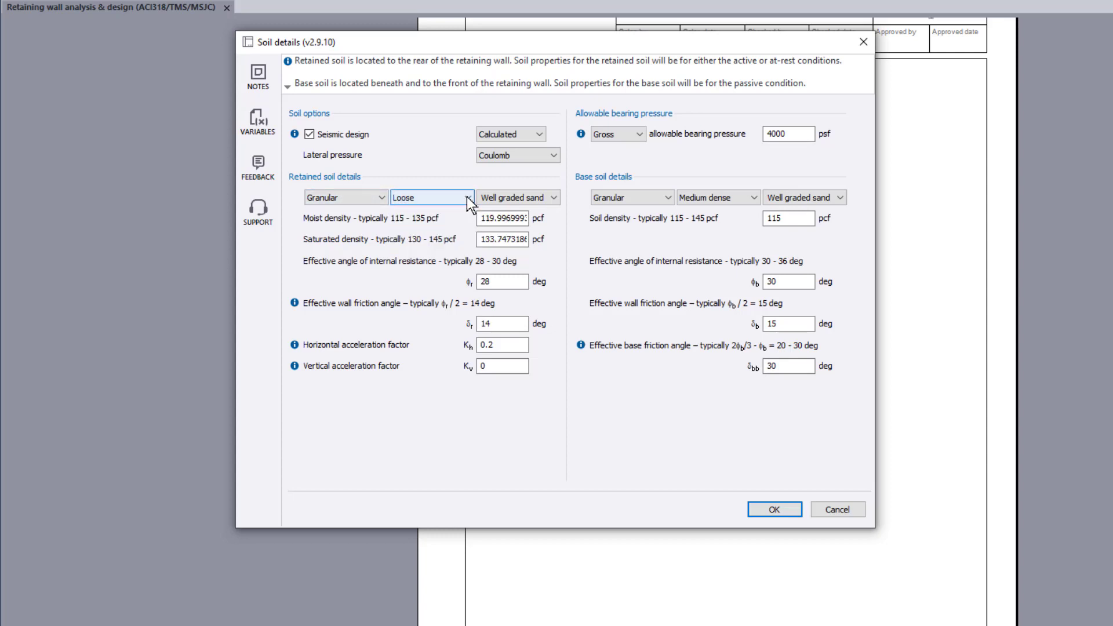
{"action": "left_click", "coordinate": [554, 198]}
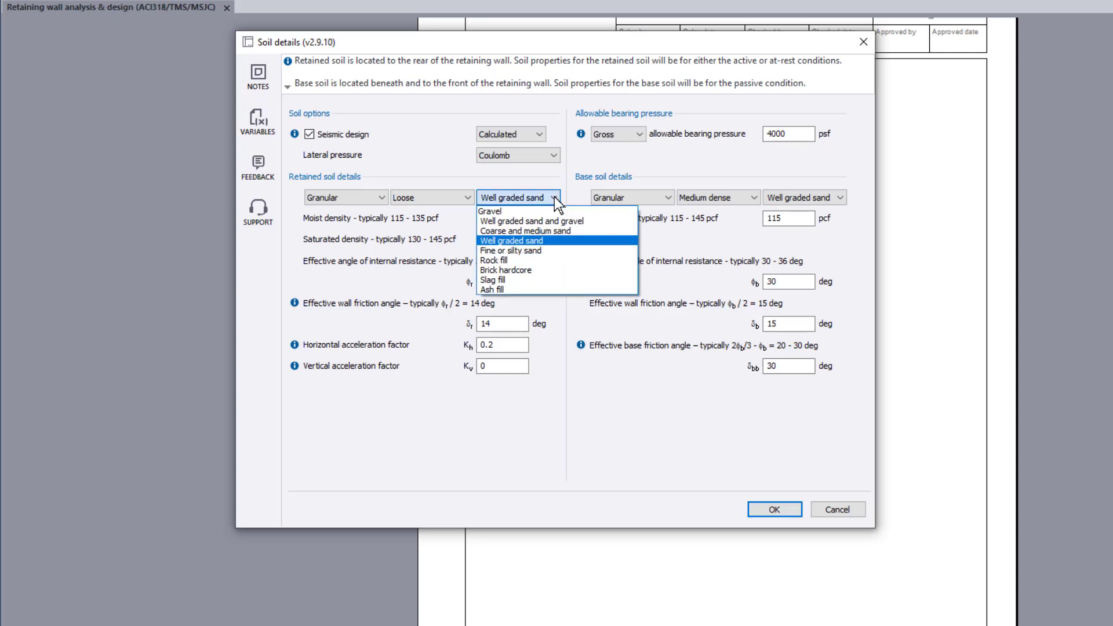
{"action": "left_click", "coordinate": [555, 197]}
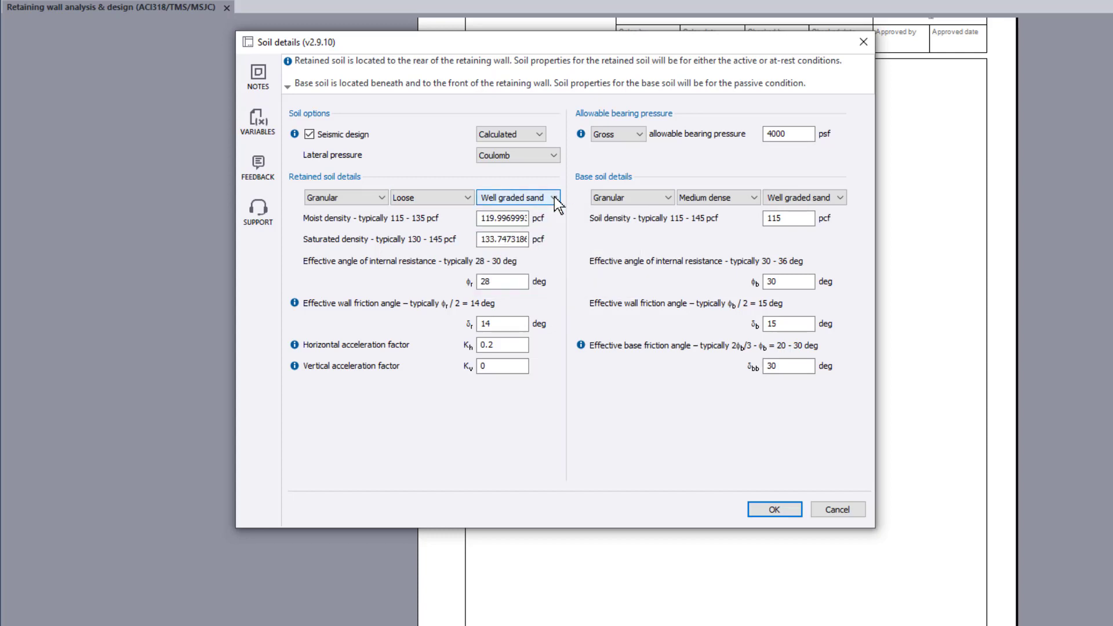
{"action": "left_click", "coordinate": [639, 133]}
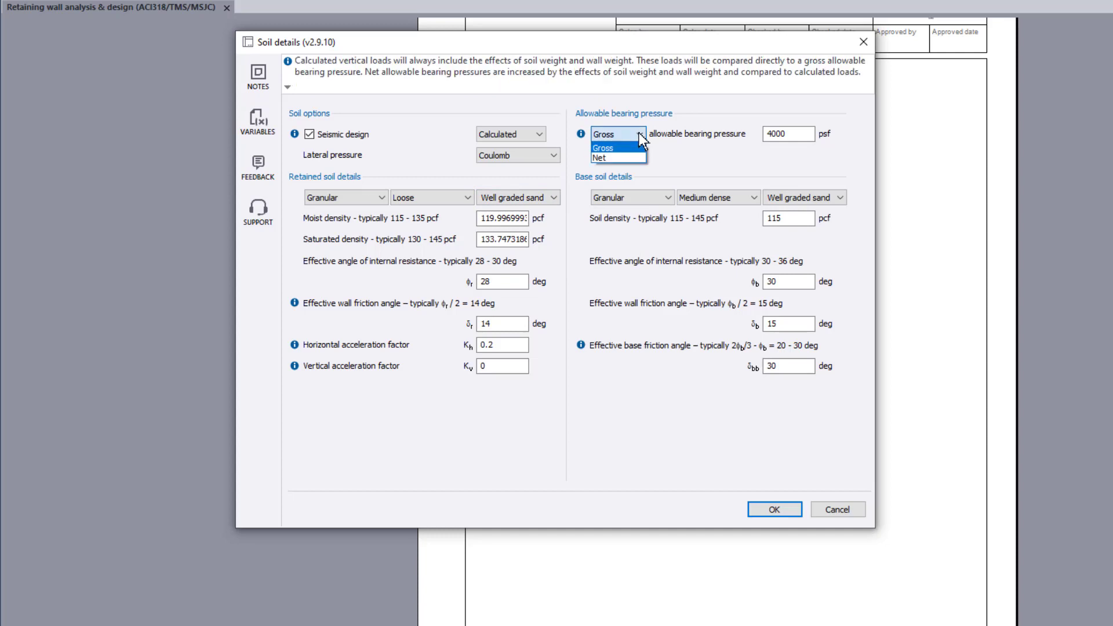
{"action": "left_click", "coordinate": [639, 134]}
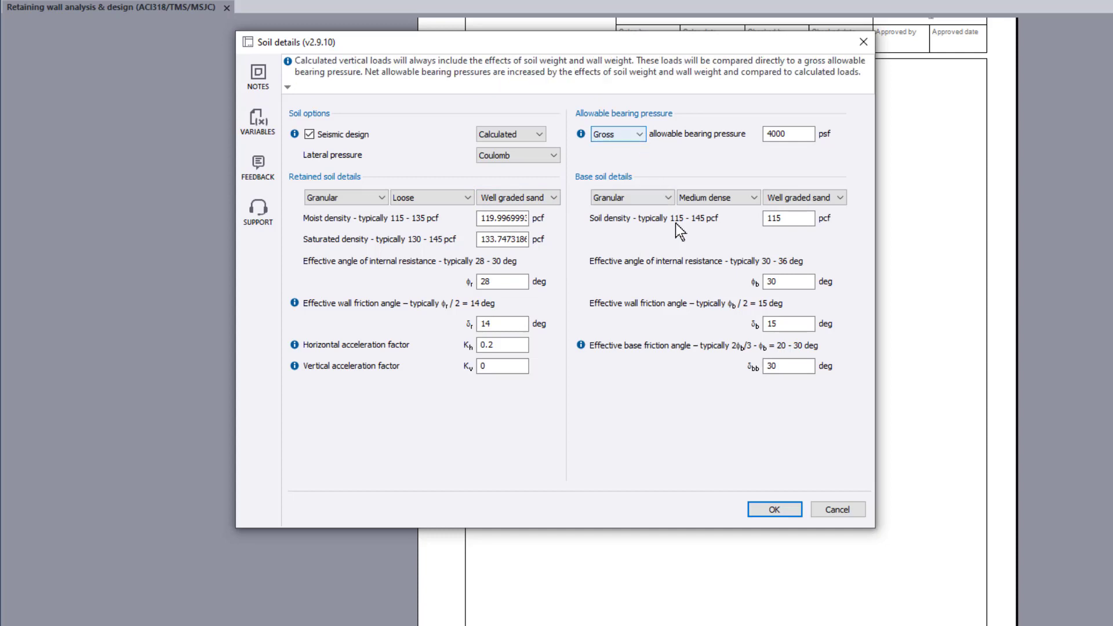
{"action": "left_click", "coordinate": [792, 510]}
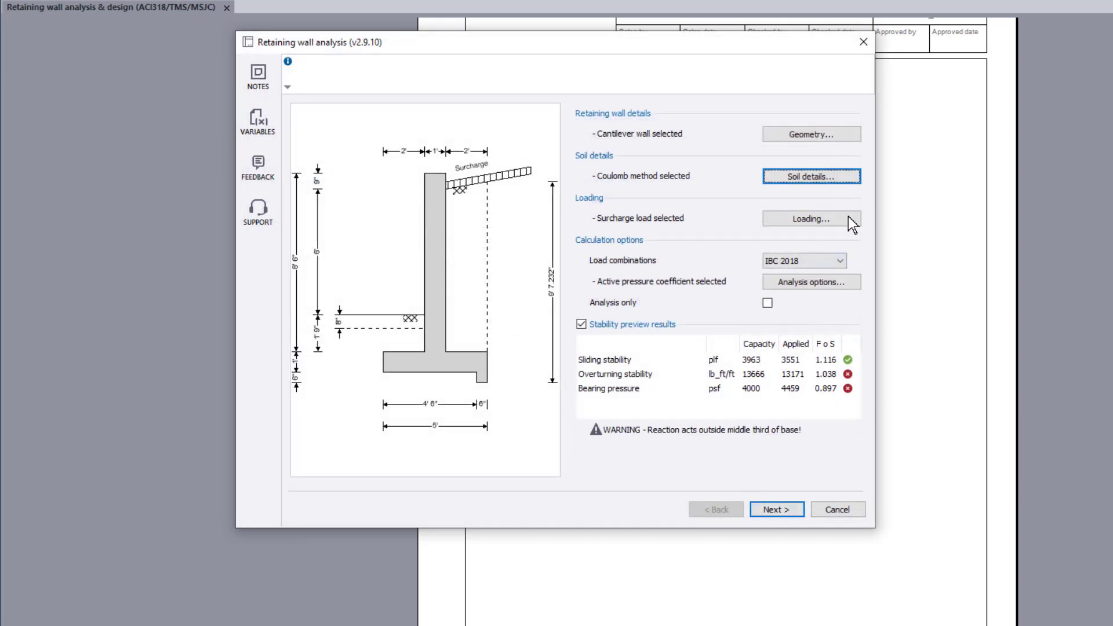
{"action": "left_click", "coordinate": [850, 219]}
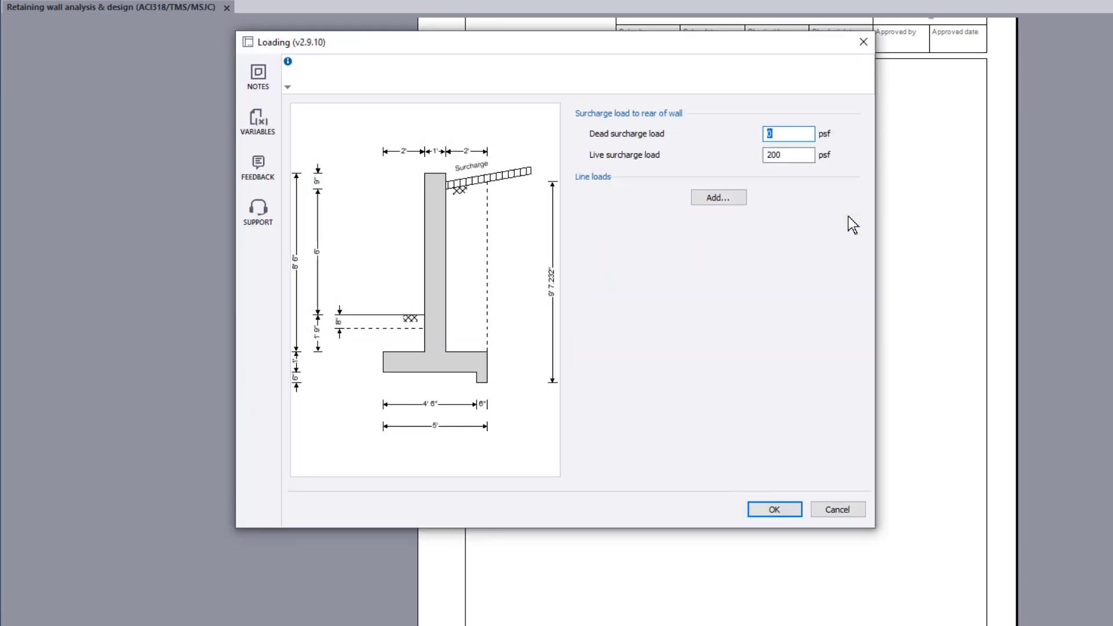
{"action": "left_click", "coordinate": [735, 197]}
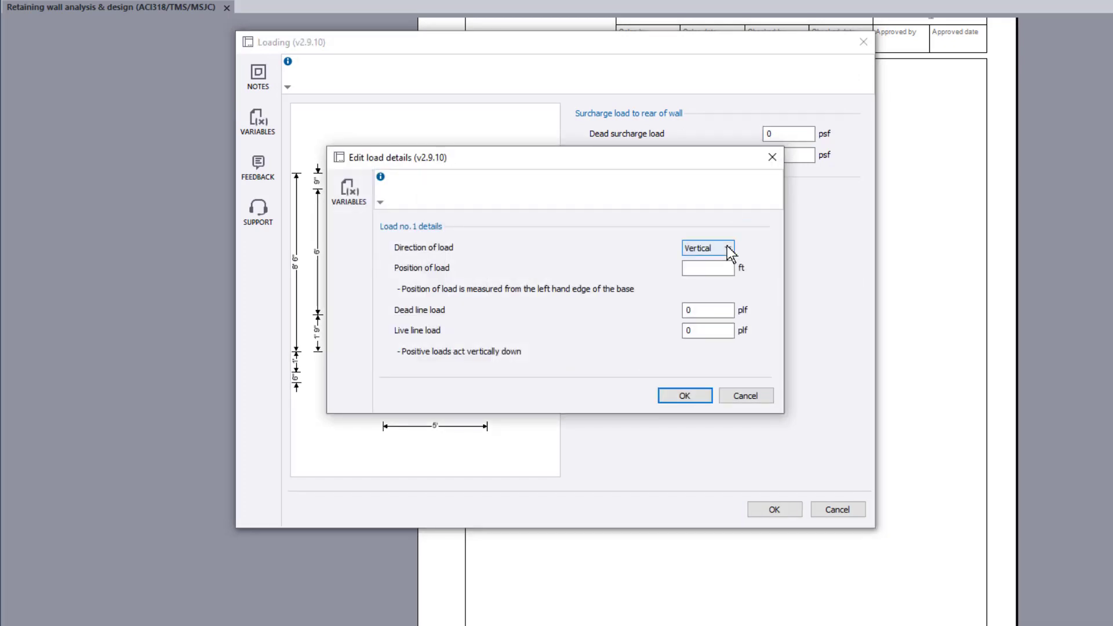
{"action": "left_click", "coordinate": [727, 248]}
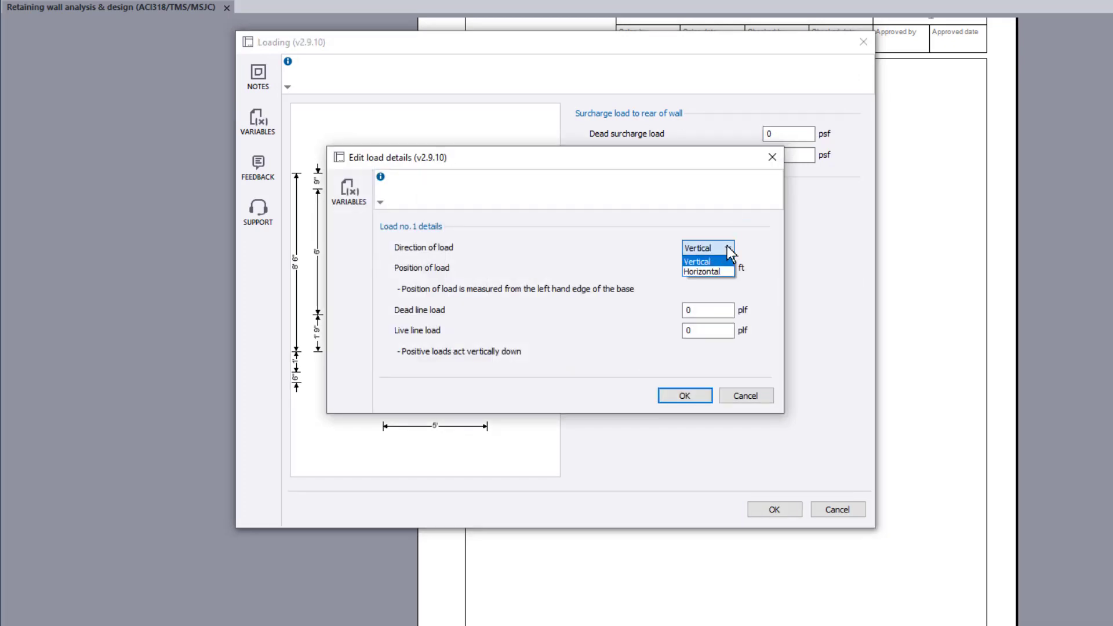
{"action": "key", "text": "Tab"}
{"action": "type", "text": "1"}
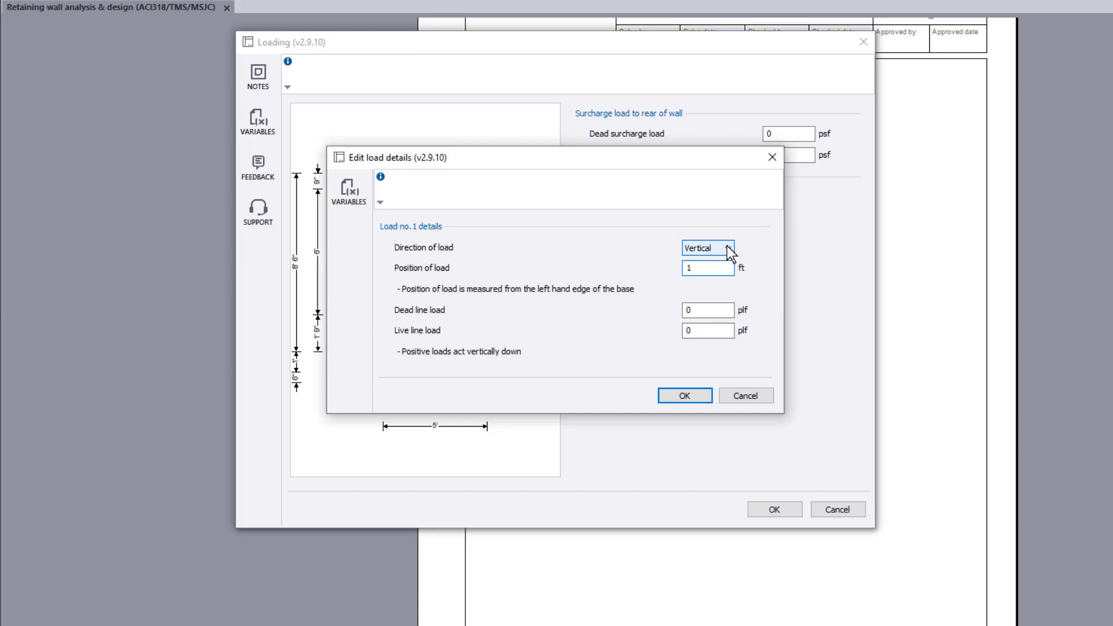
{"action": "key", "text": "Tab"}
{"action": "key", "text": "Tab"}
{"action": "type", "text": "700"}
{"action": "left_click", "coordinate": [701, 395]}
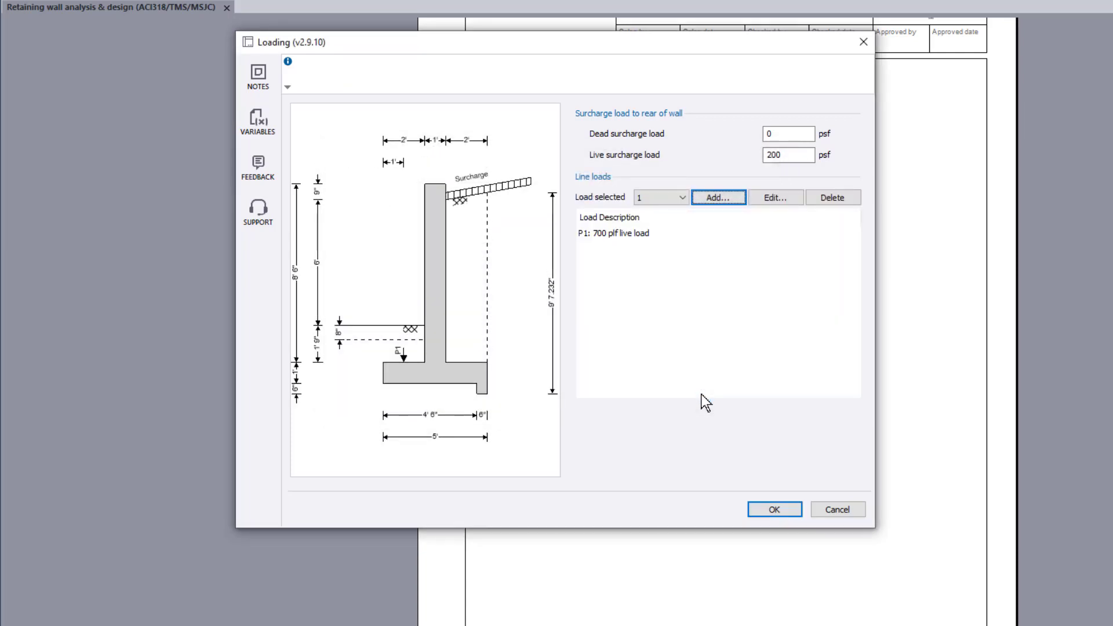
{"action": "left_click", "coordinate": [851, 197]}
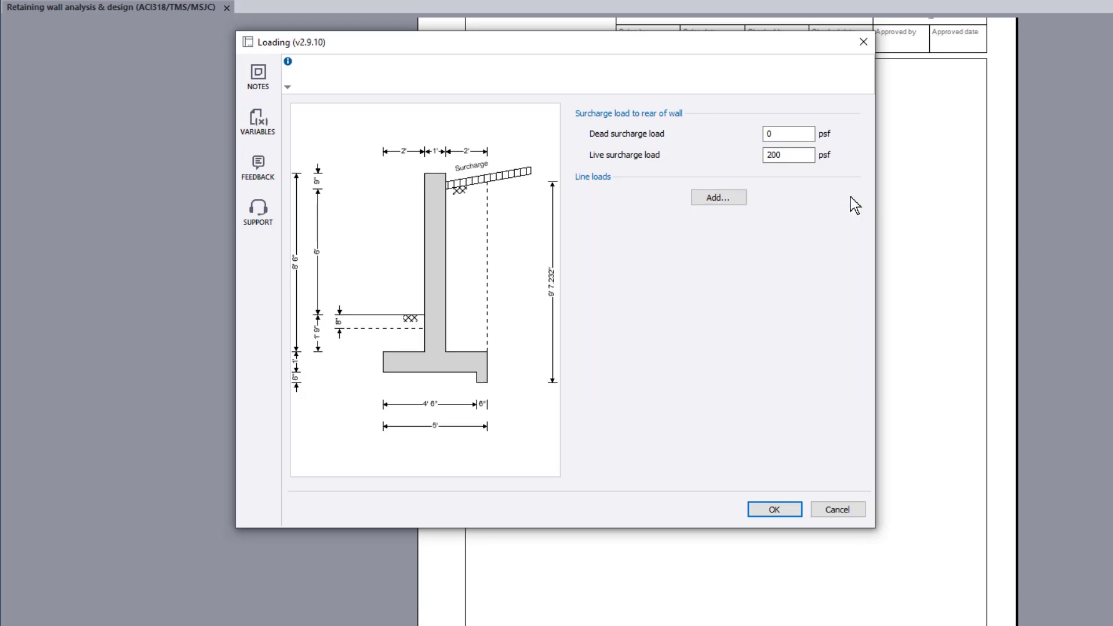
{"action": "left_click", "coordinate": [792, 512]}
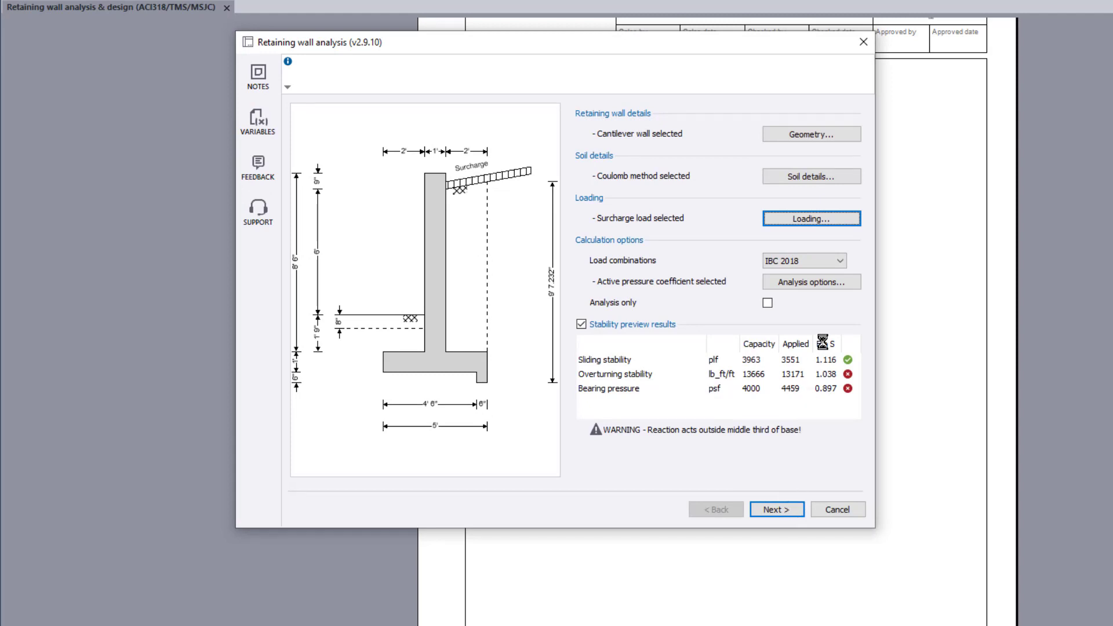
Step: Keep IBC 2018 load combinations and turn on user-defined stability options
{"action": "left_click", "coordinate": [841, 260]}
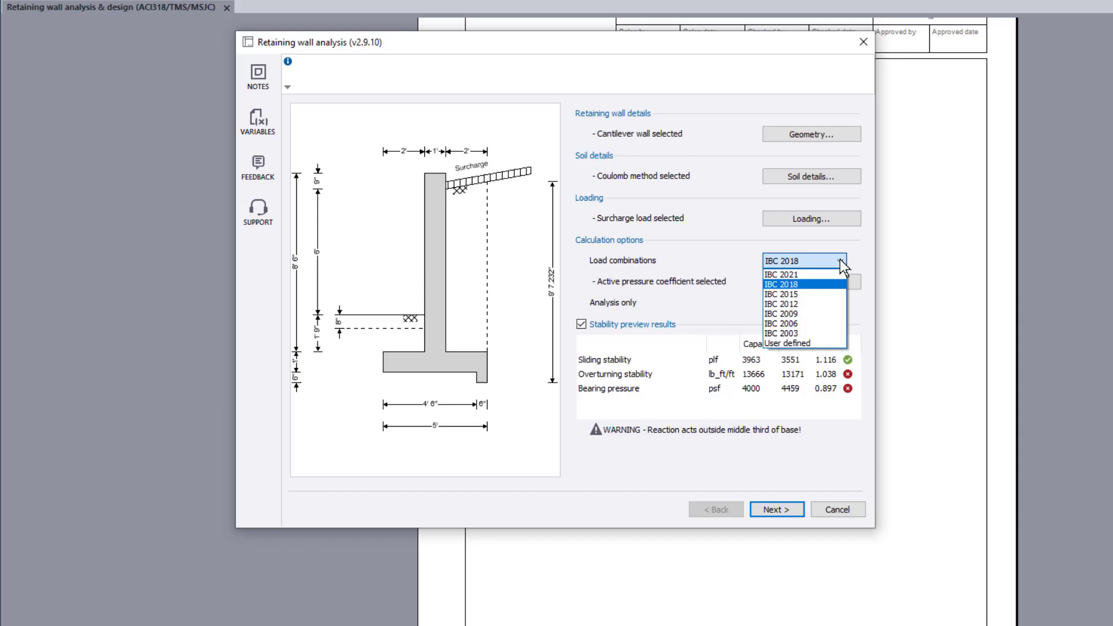
{"action": "left_click", "coordinate": [840, 261]}
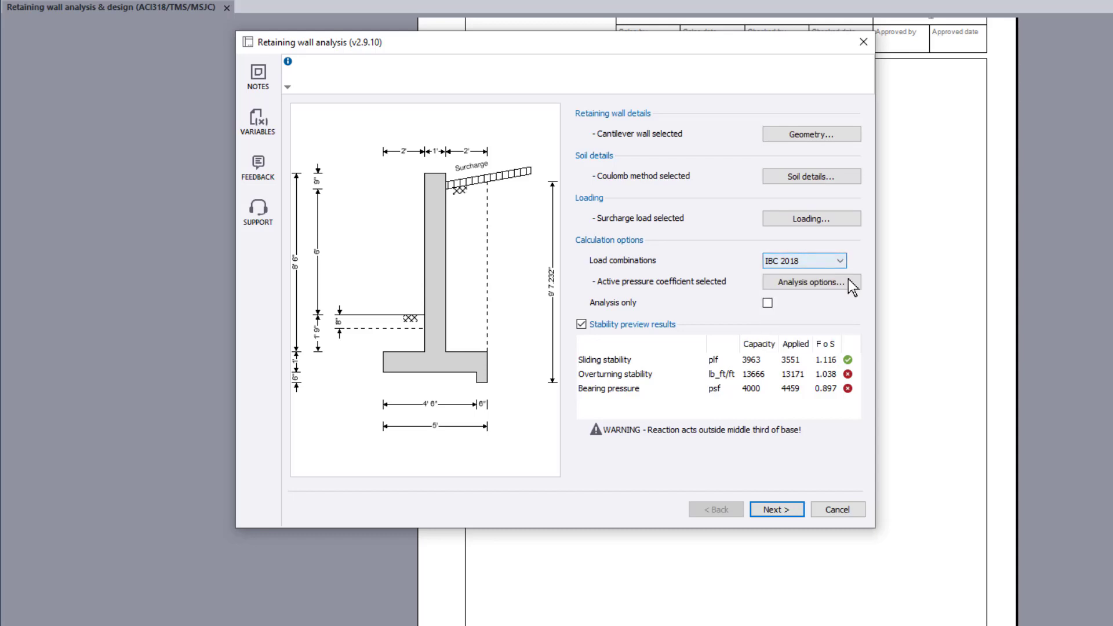
{"action": "left_click", "coordinate": [850, 283]}
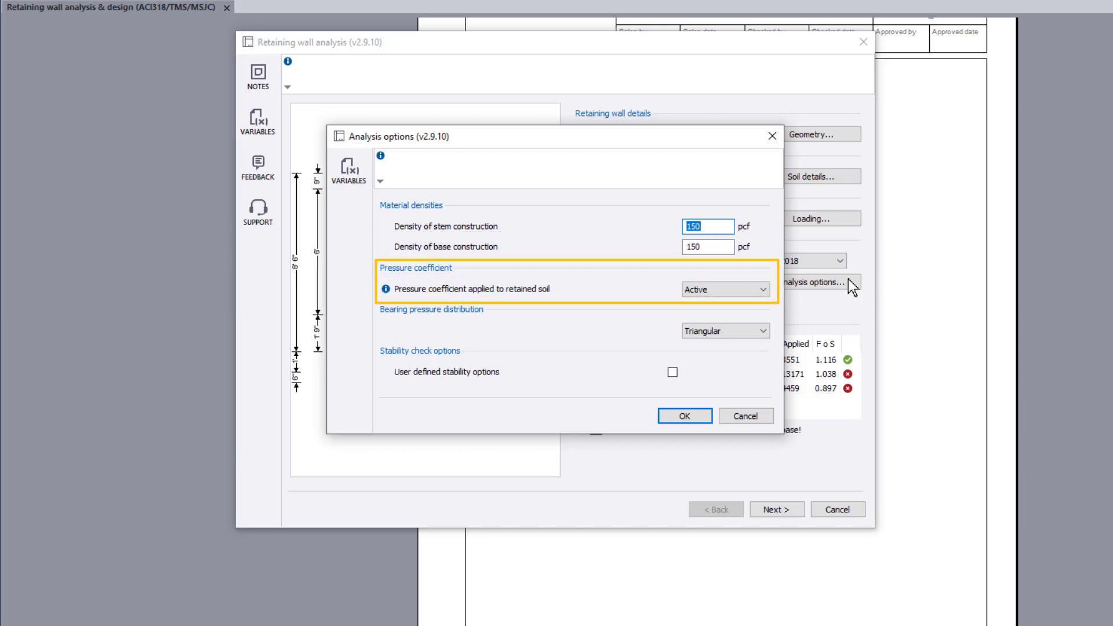
{"action": "left_click", "coordinate": [672, 373]}
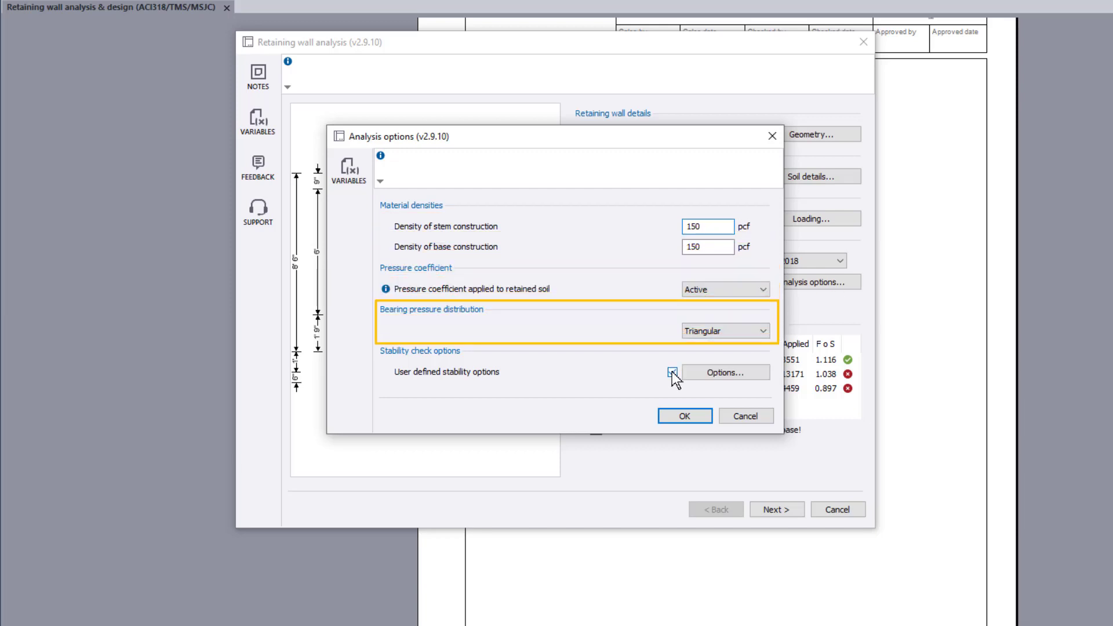
Step: Include active key pressure in the overturning and bearing checks and confirm both dialogs
{"action": "left_click", "coordinate": [753, 373]}
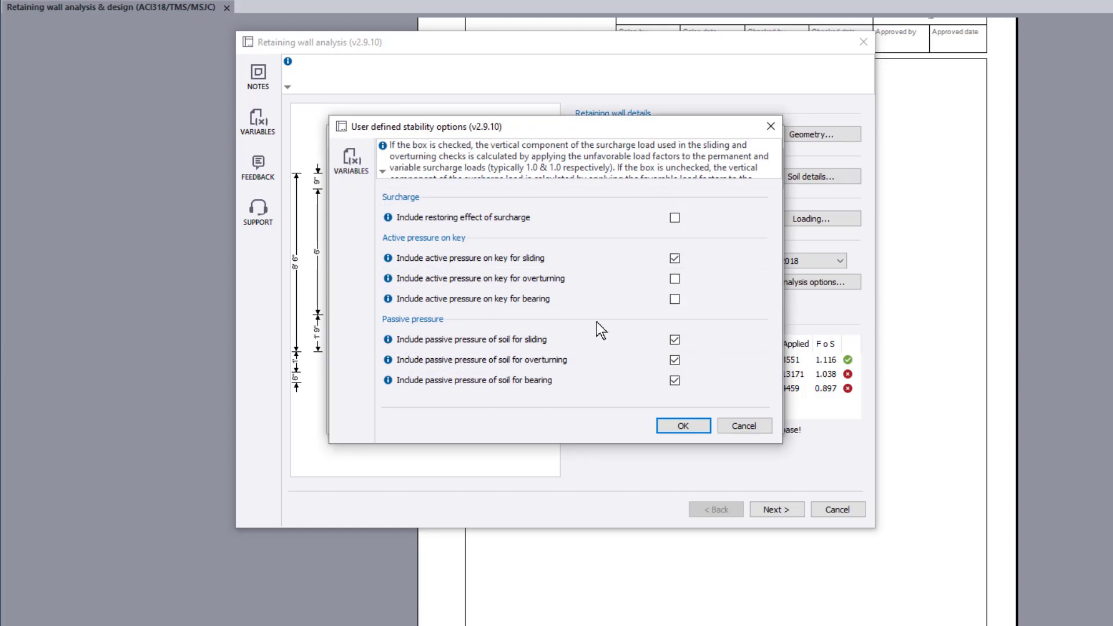
{"action": "mouse_move", "coordinate": [388, 262]}
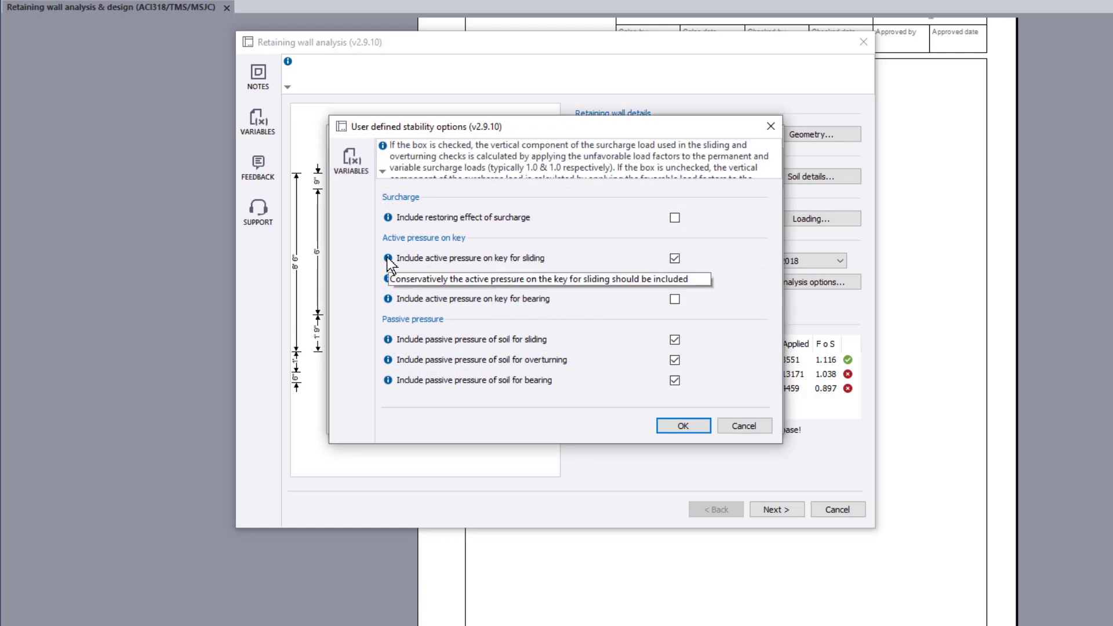
{"action": "mouse_move", "coordinate": [389, 283]}
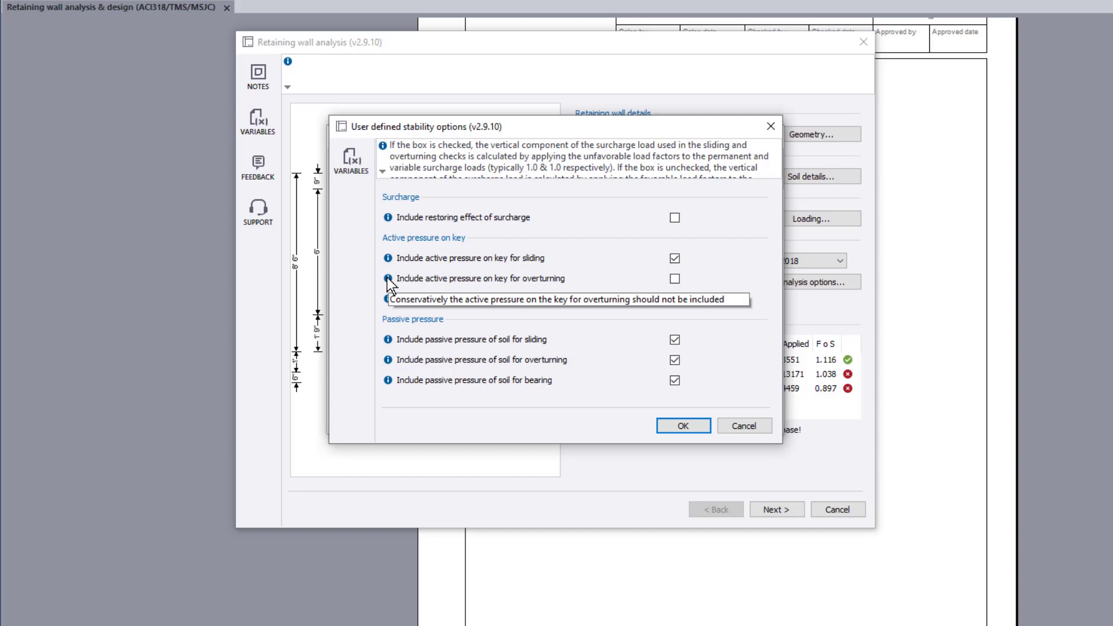
{"action": "left_click", "coordinate": [675, 279]}
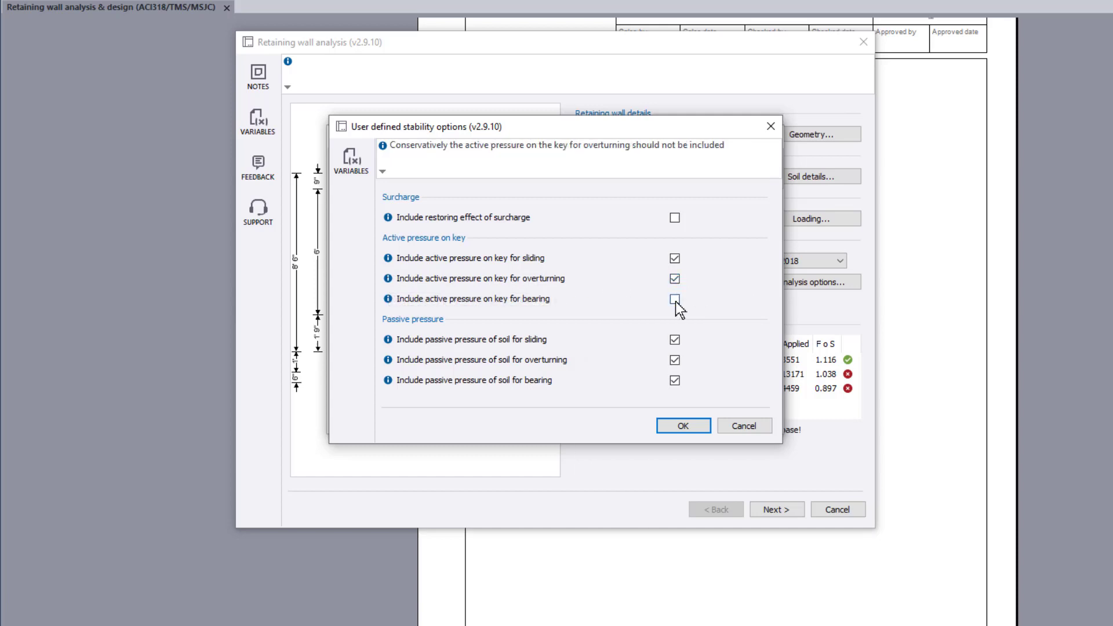
{"action": "left_click", "coordinate": [675, 299]}
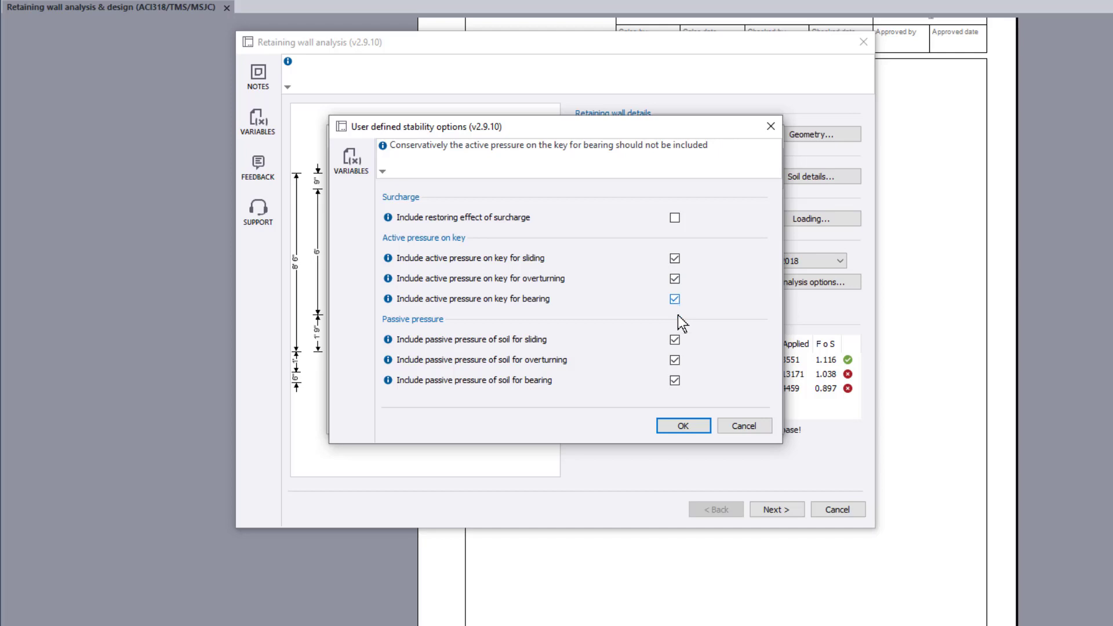
{"action": "left_click", "coordinate": [693, 426]}
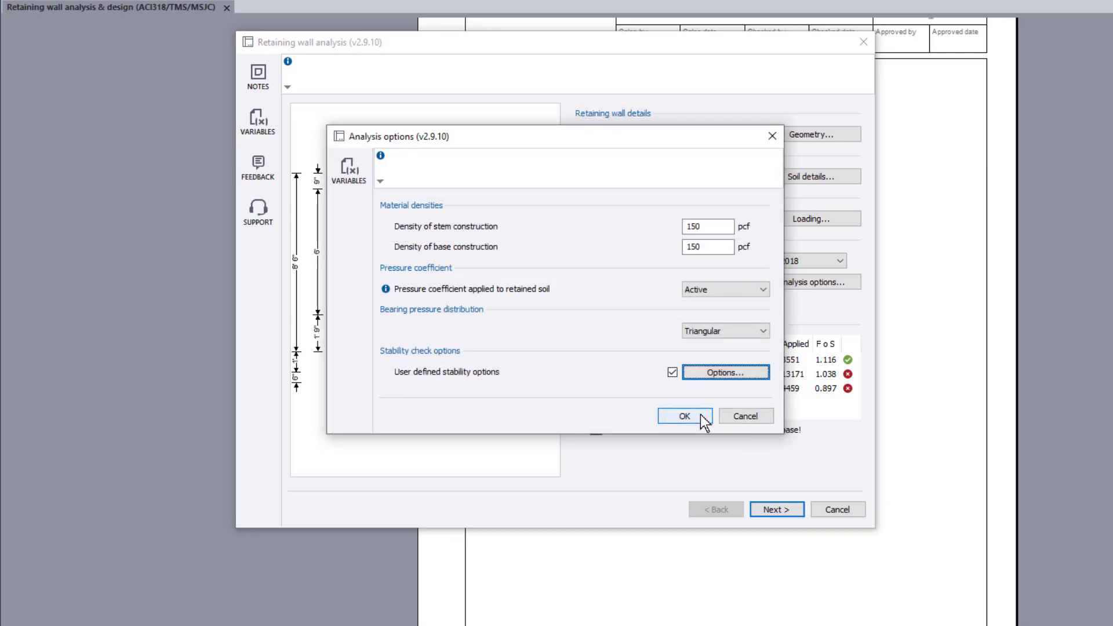
{"action": "left_click", "coordinate": [703, 419]}
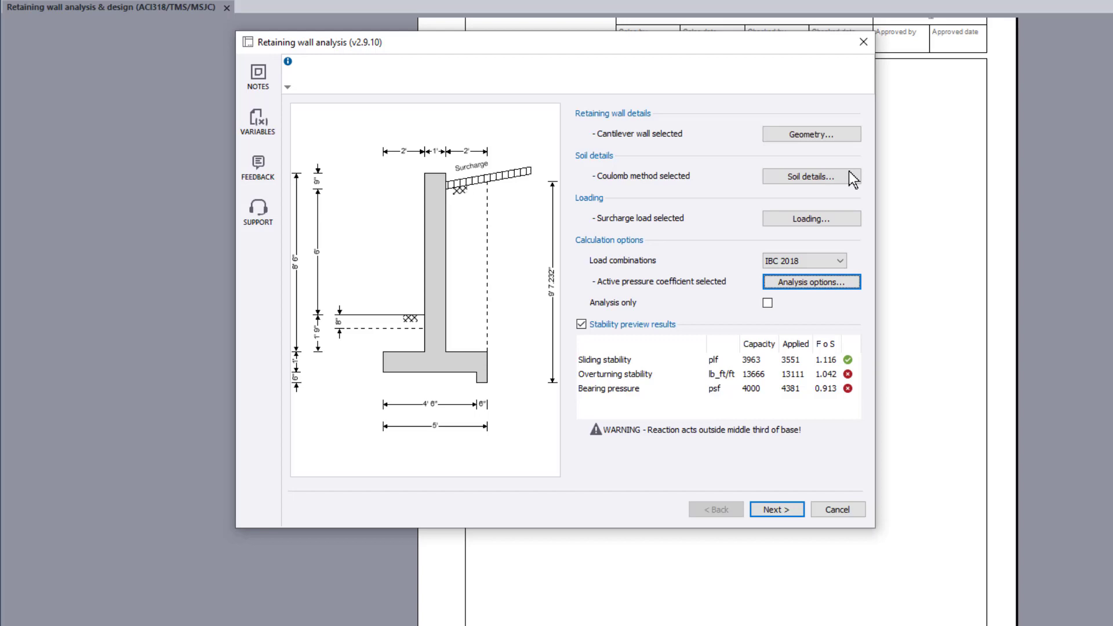
Step: Set the base to a 3.1 ft toe and 2.5 ft heel, briefly toggling Analysis only
{"action": "left_click", "coordinate": [847, 134]}
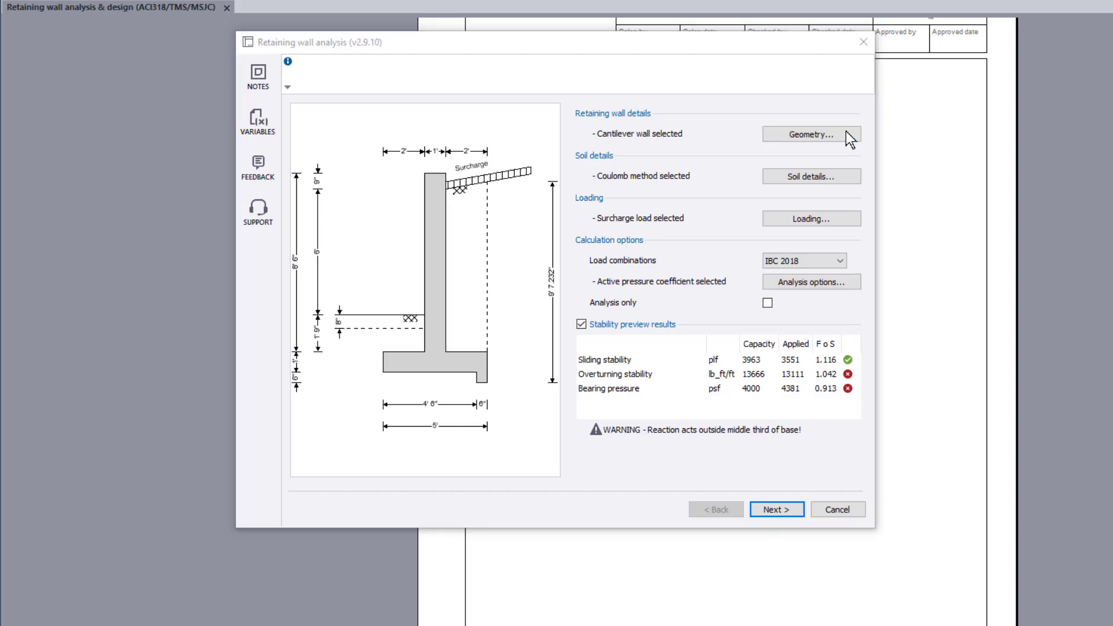
{"action": "double_click", "coordinate": [675, 302]}
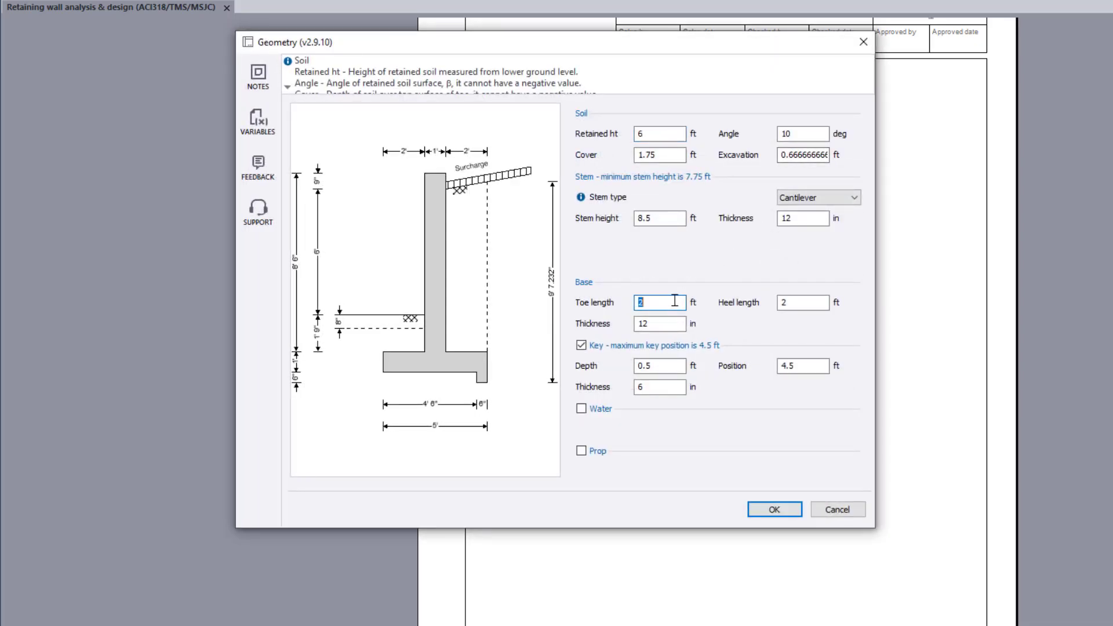
{"action": "type", "text": "3.1"}
{"action": "key", "text": "Tab"}
{"action": "type", "text": "2.5"}
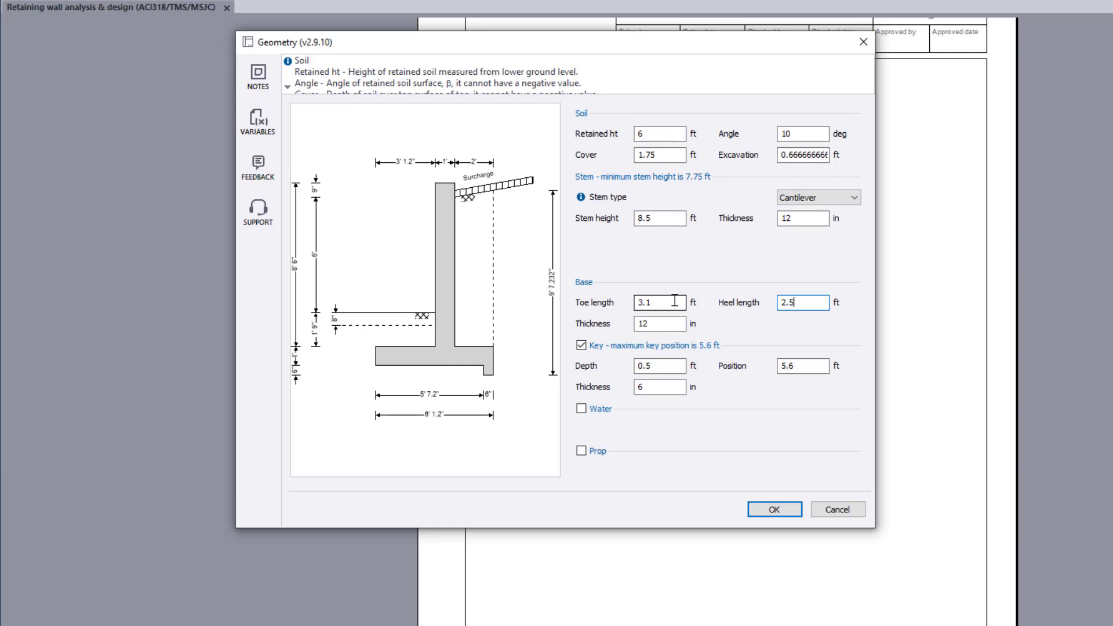
{"action": "key", "text": "Tab"}
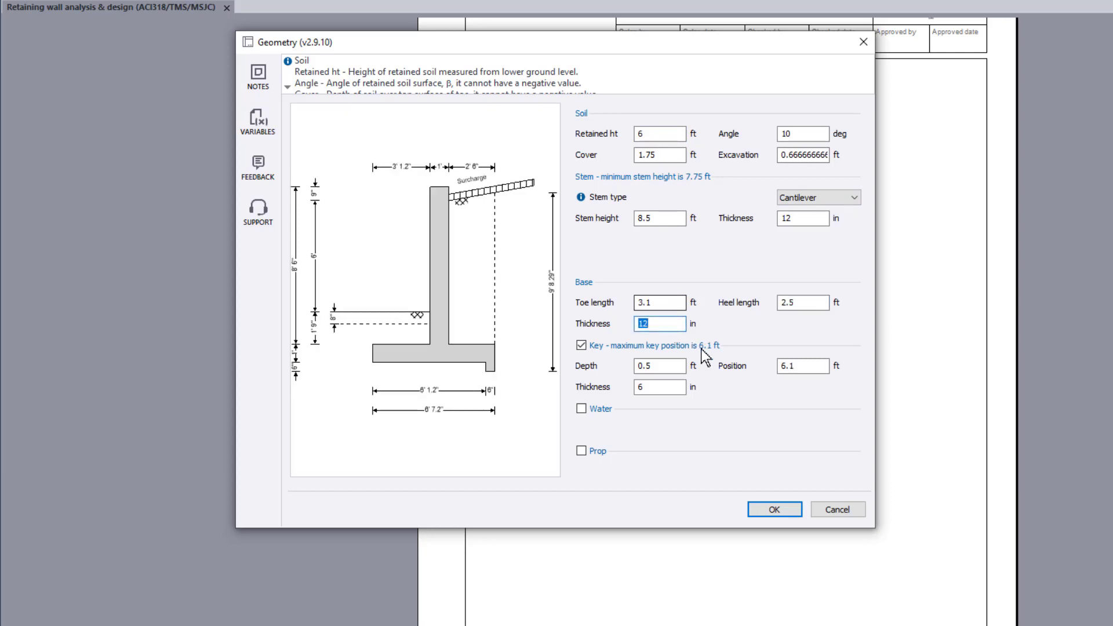
{"action": "left_click", "coordinate": [795, 512]}
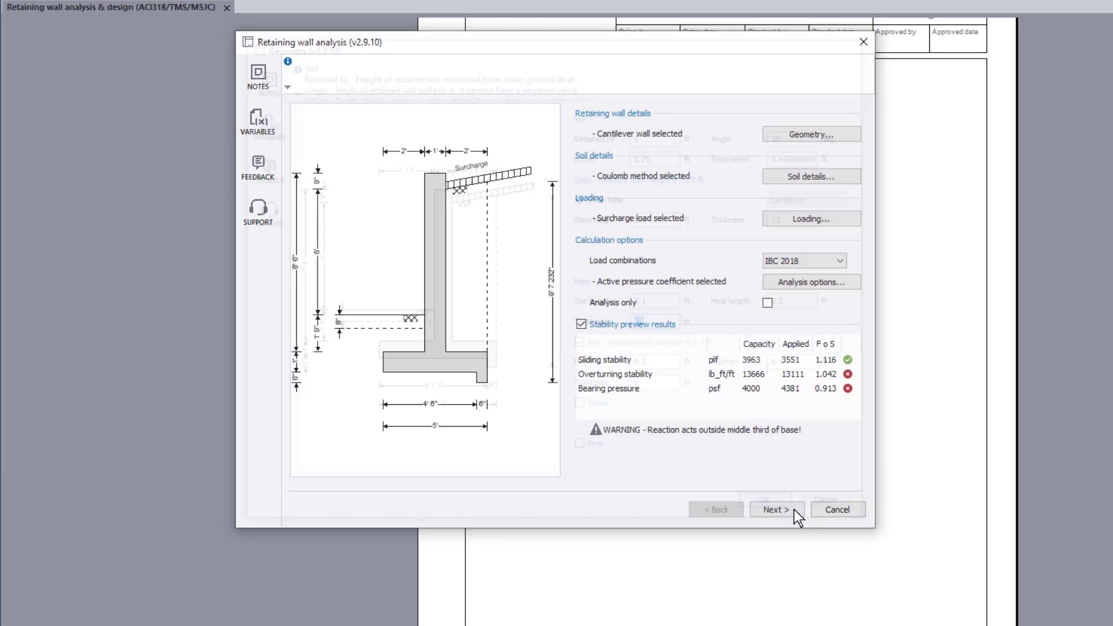
{"action": "left_click", "coordinate": [768, 303]}
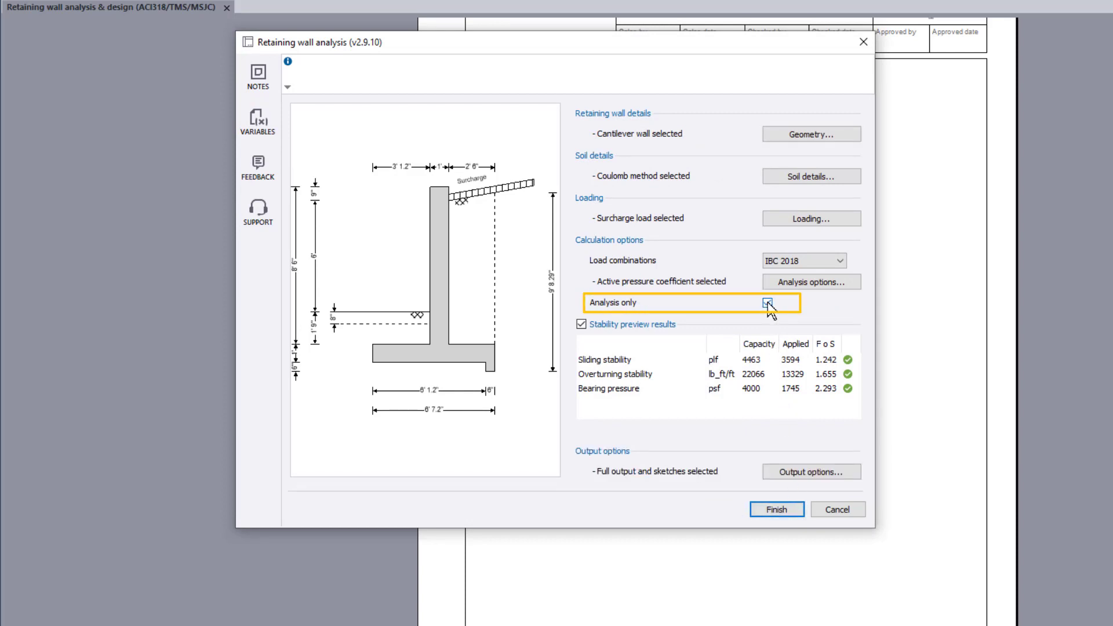
{"action": "left_click", "coordinate": [768, 303]}
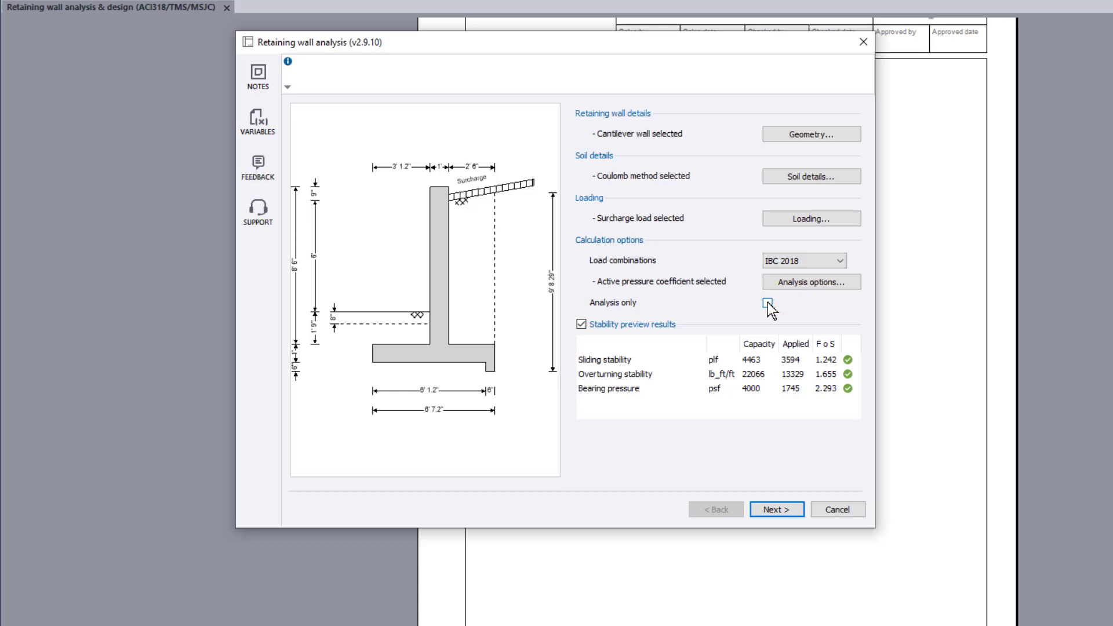
Step: Advance to the design stage and try a hollow reinforced masonry stem before reverting to reinforced concrete
{"action": "left_click", "coordinate": [799, 515]}
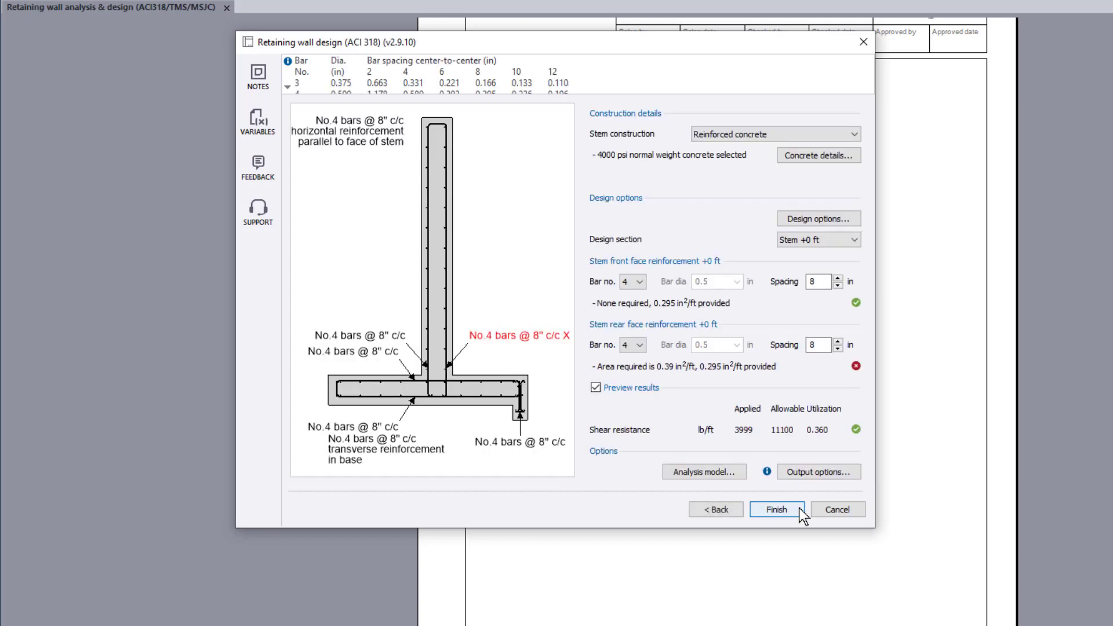
{"action": "left_click", "coordinate": [854, 133]}
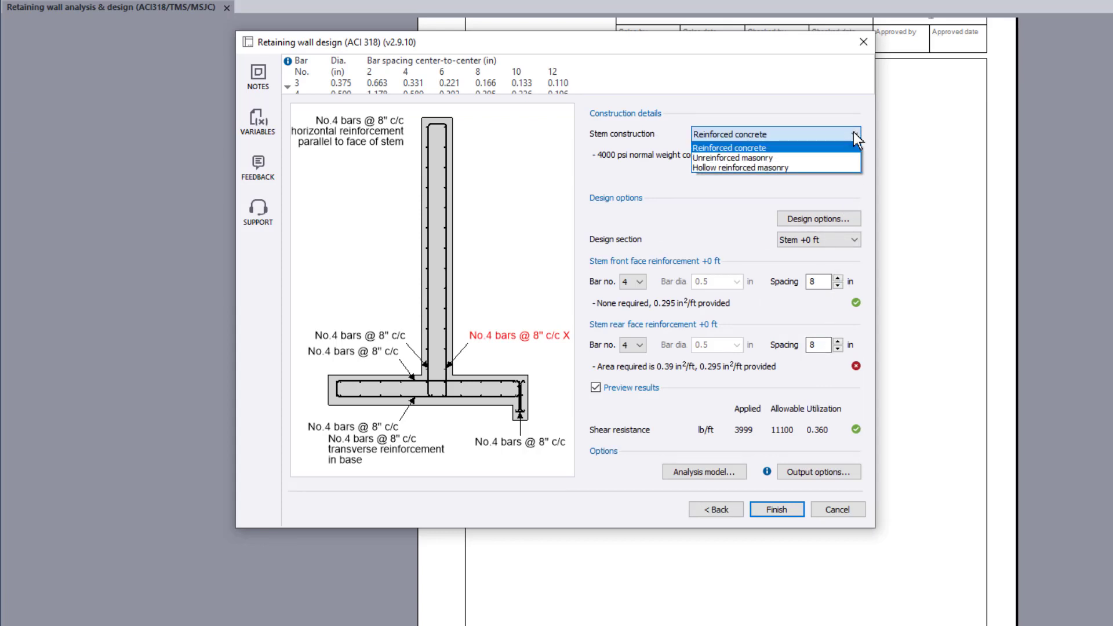
{"action": "key", "text": "Down"}
{"action": "key", "text": "Down"}
{"action": "key", "text": "Return"}
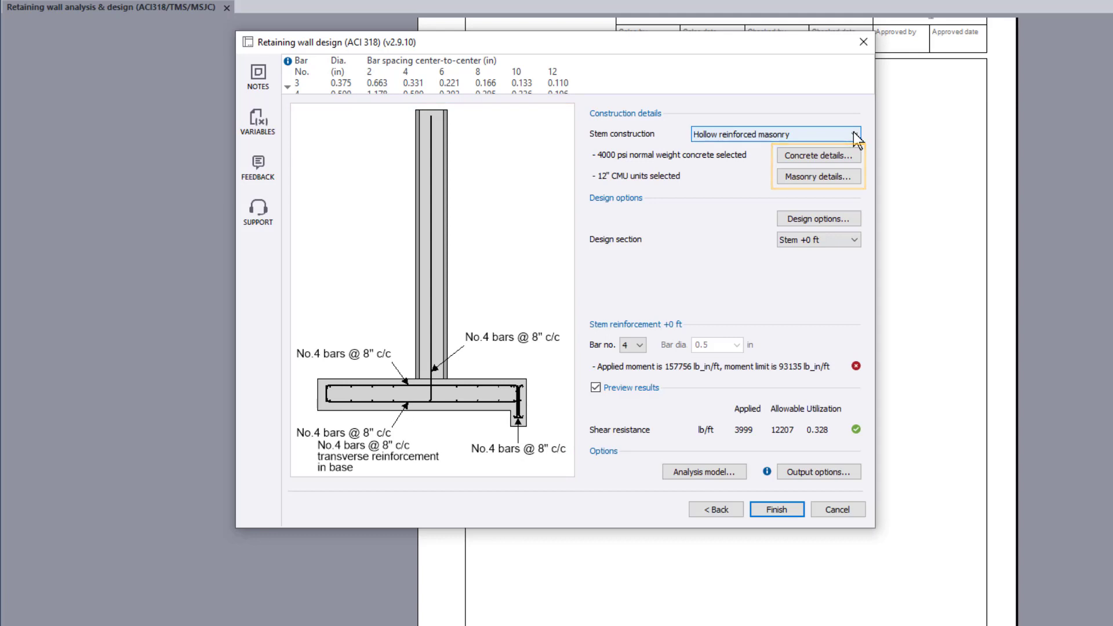
{"action": "left_click", "coordinate": [854, 134]}
{"action": "key", "text": "Up"}
{"action": "key", "text": "Up"}
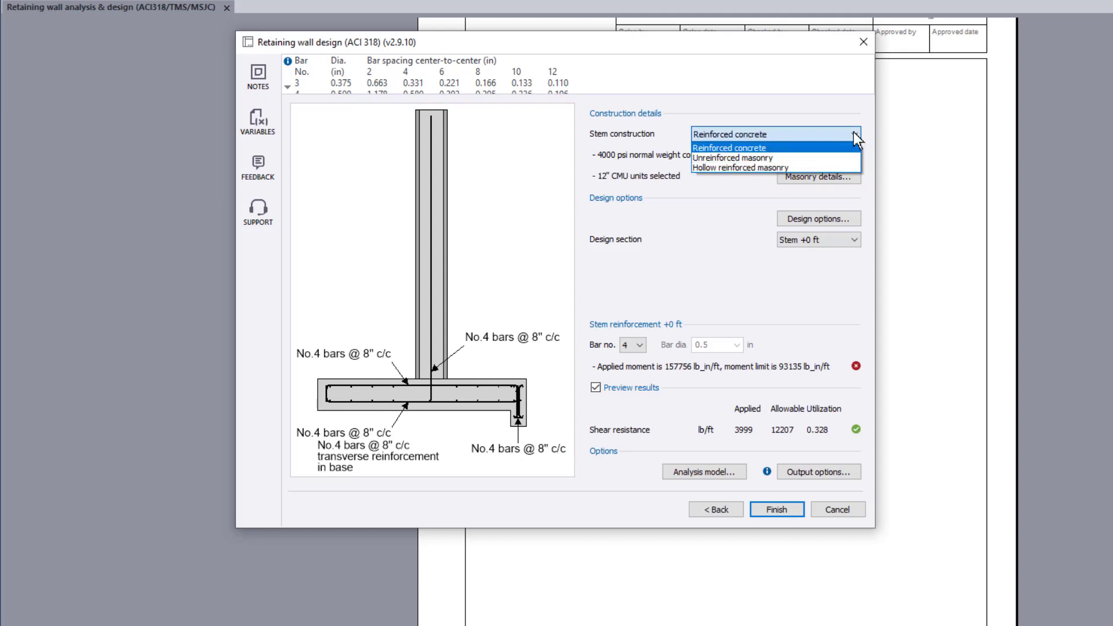
{"action": "key", "text": "Return"}
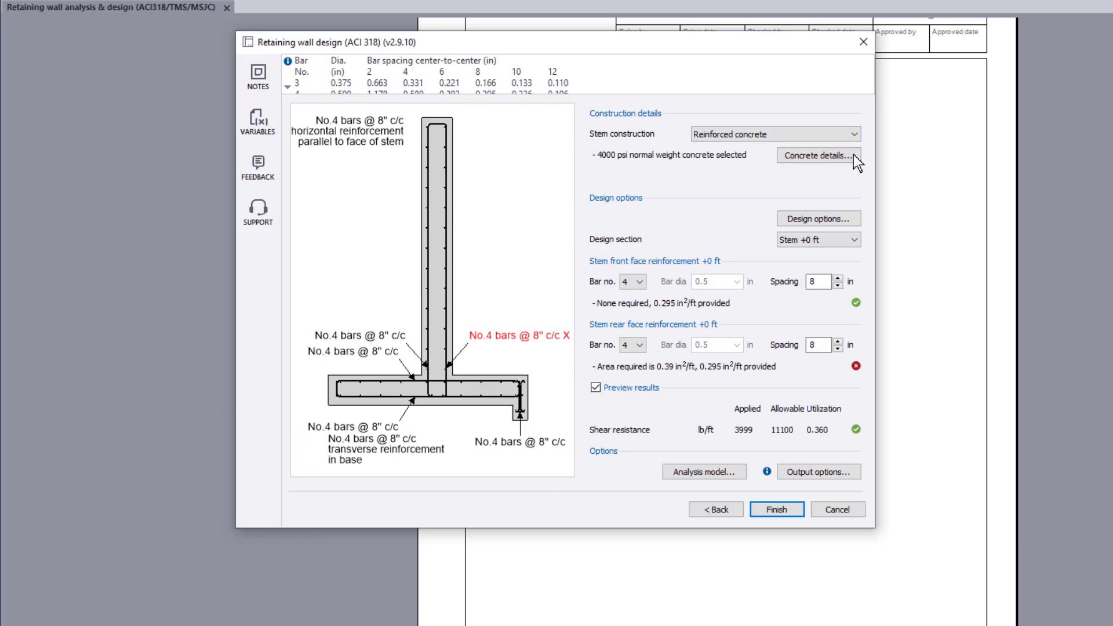
{"action": "left_click", "coordinate": [853, 154]}
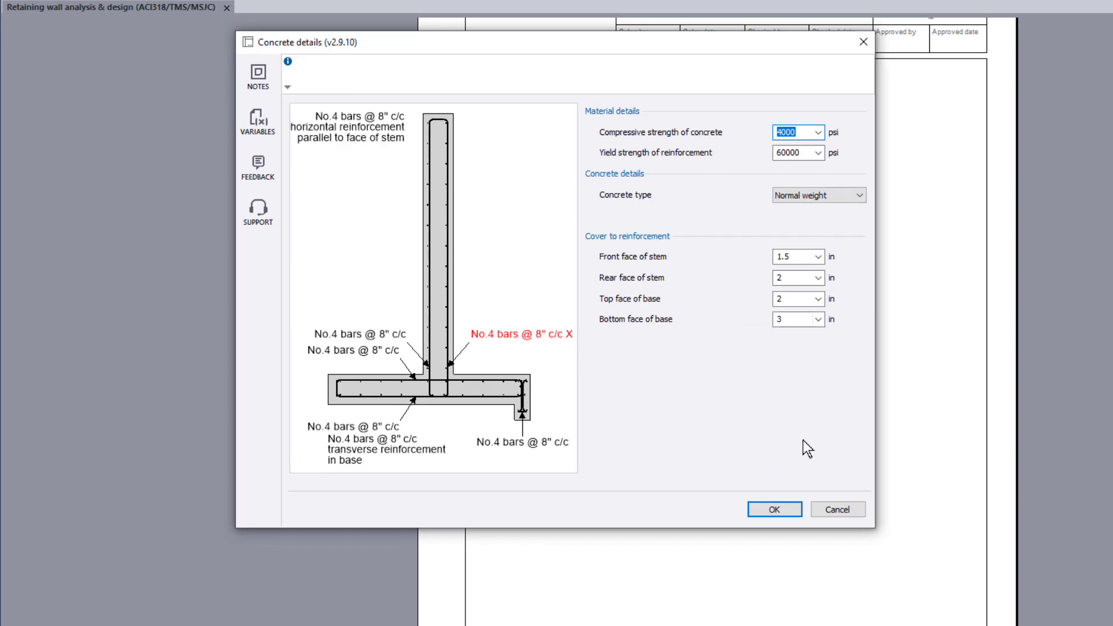
{"action": "left_click", "coordinate": [792, 509]}
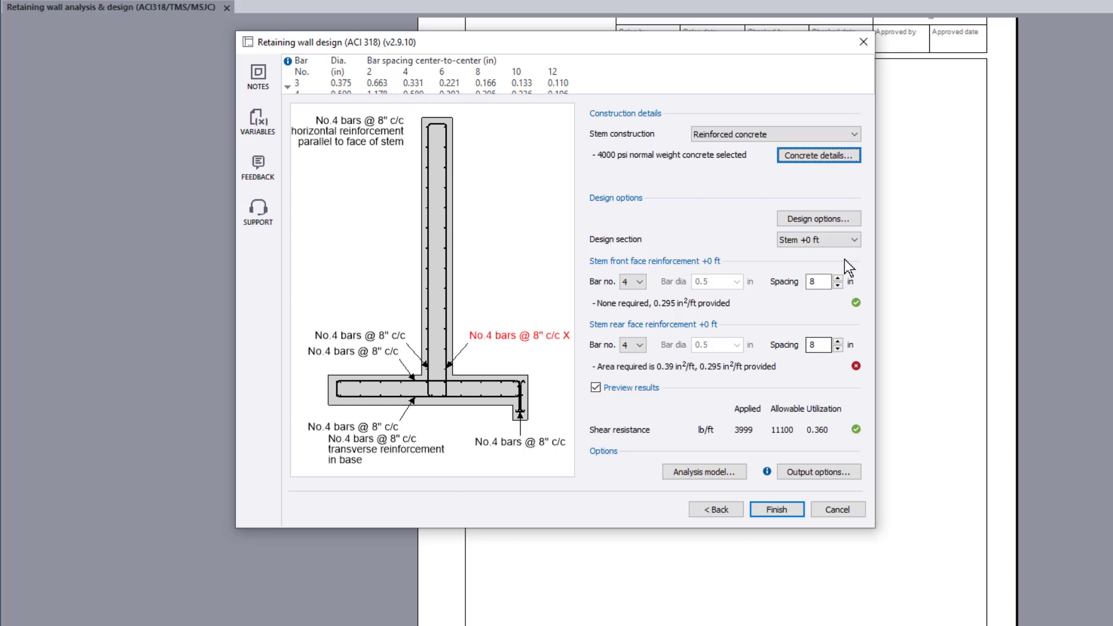
{"action": "left_click", "coordinate": [854, 220]}
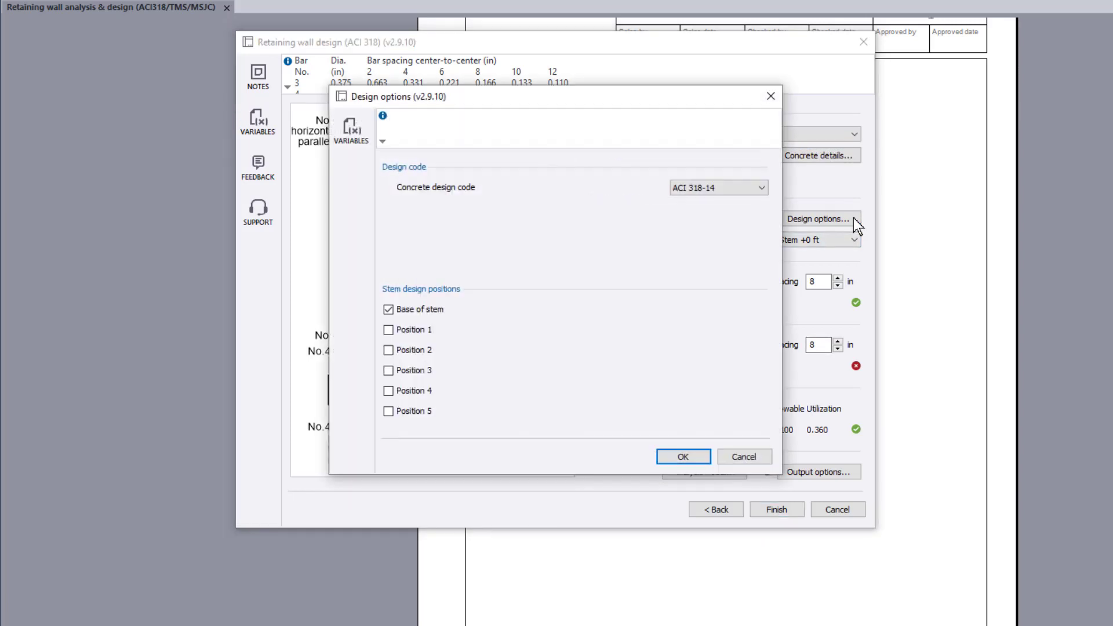
{"action": "left_click", "coordinate": [763, 189]}
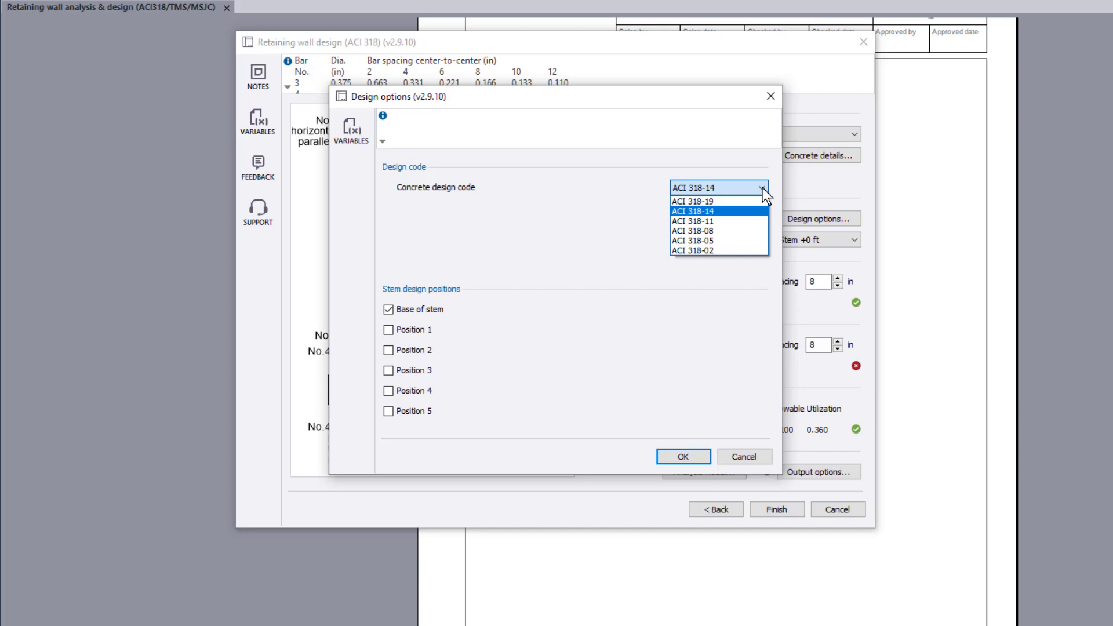
{"action": "left_click", "coordinate": [763, 188]}
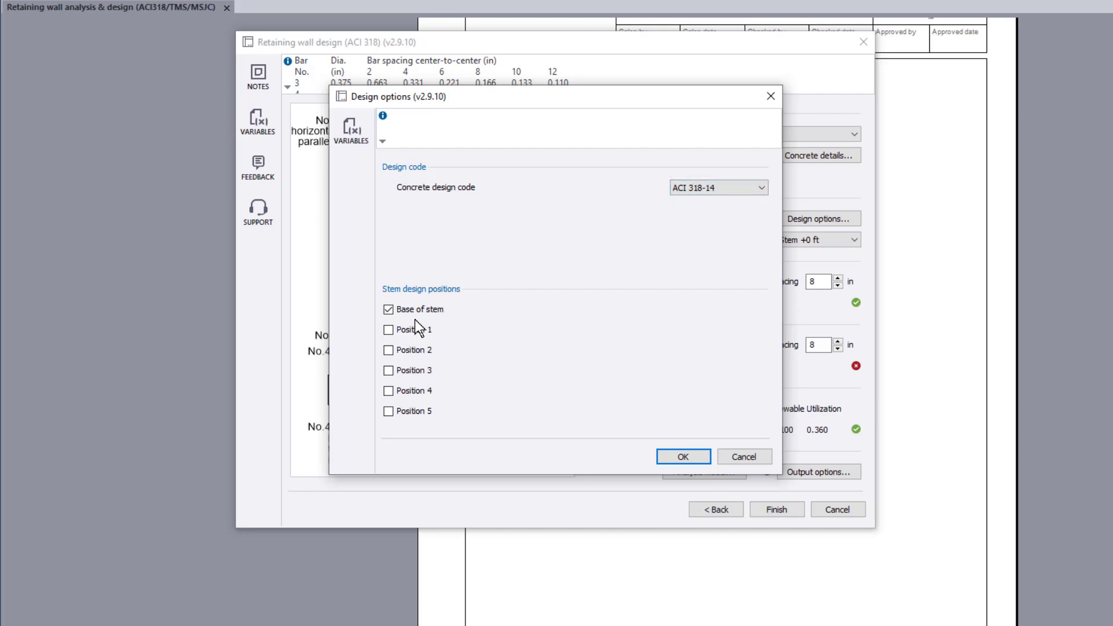
{"action": "left_click", "coordinate": [389, 330]}
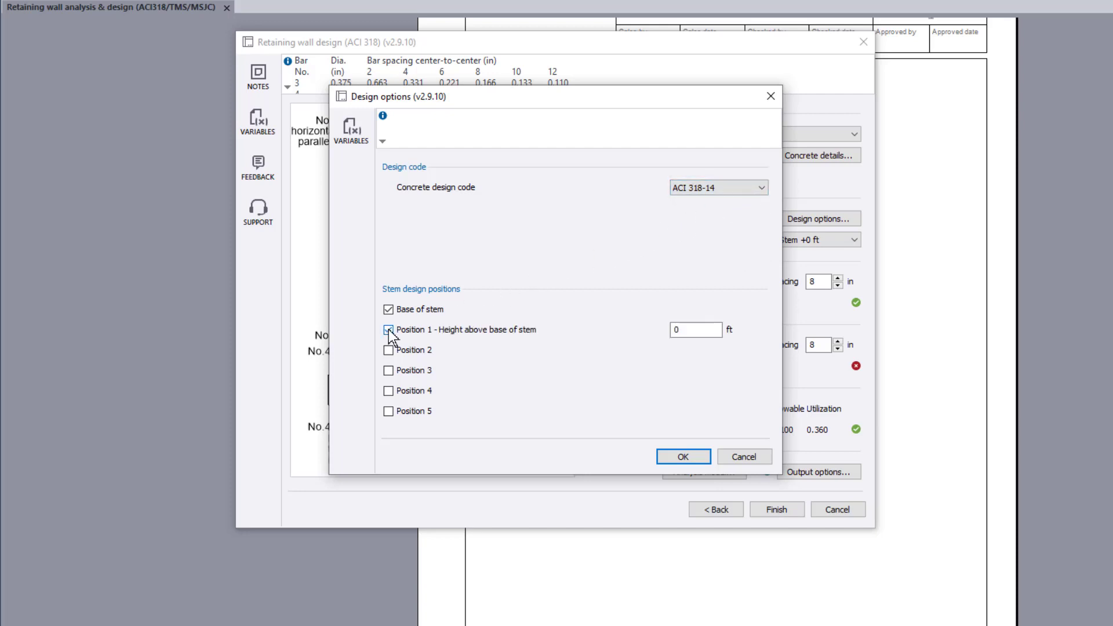
{"action": "left_click", "coordinate": [389, 329]}
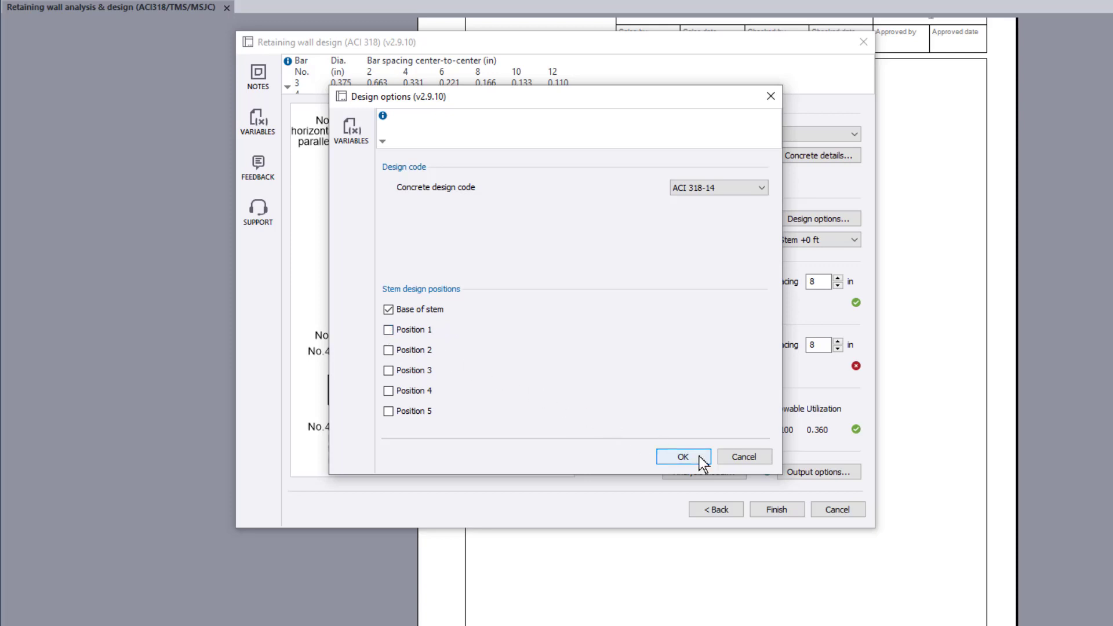
{"action": "left_click", "coordinate": [684, 456]}
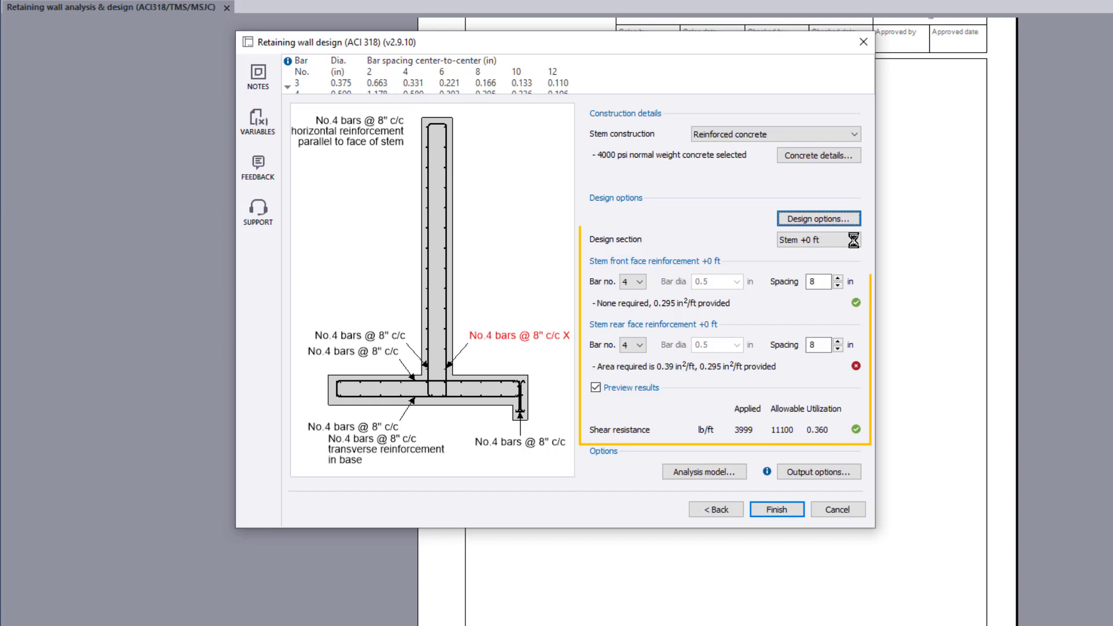
Step: Keep the Stem design section and use No.5 bars on the stem rear face
{"action": "left_click", "coordinate": [853, 239]}
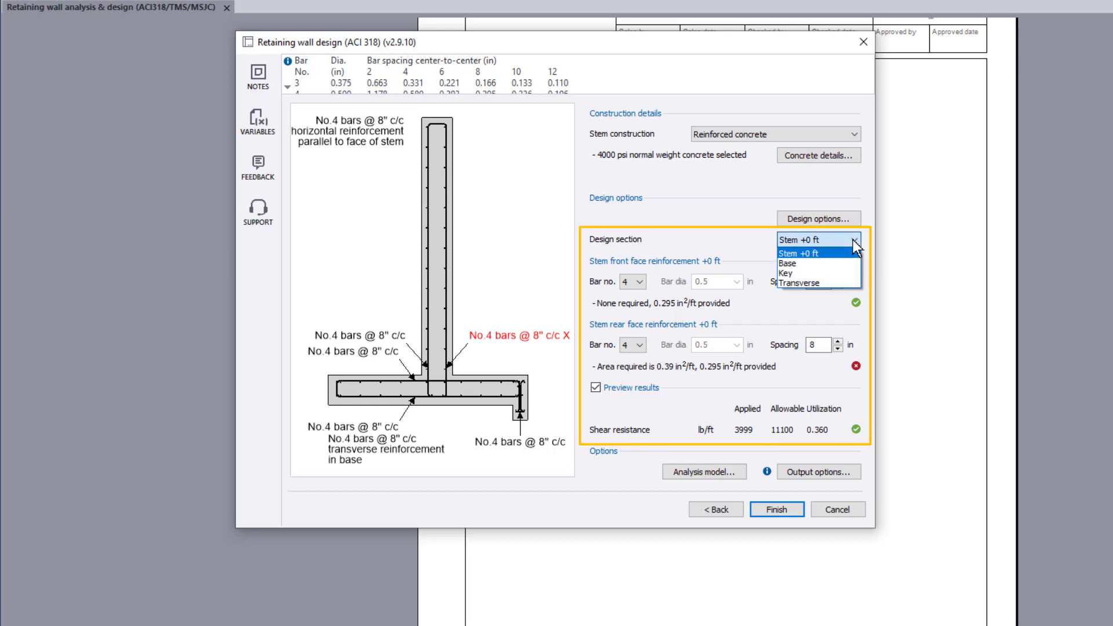
{"action": "left_click", "coordinate": [854, 240]}
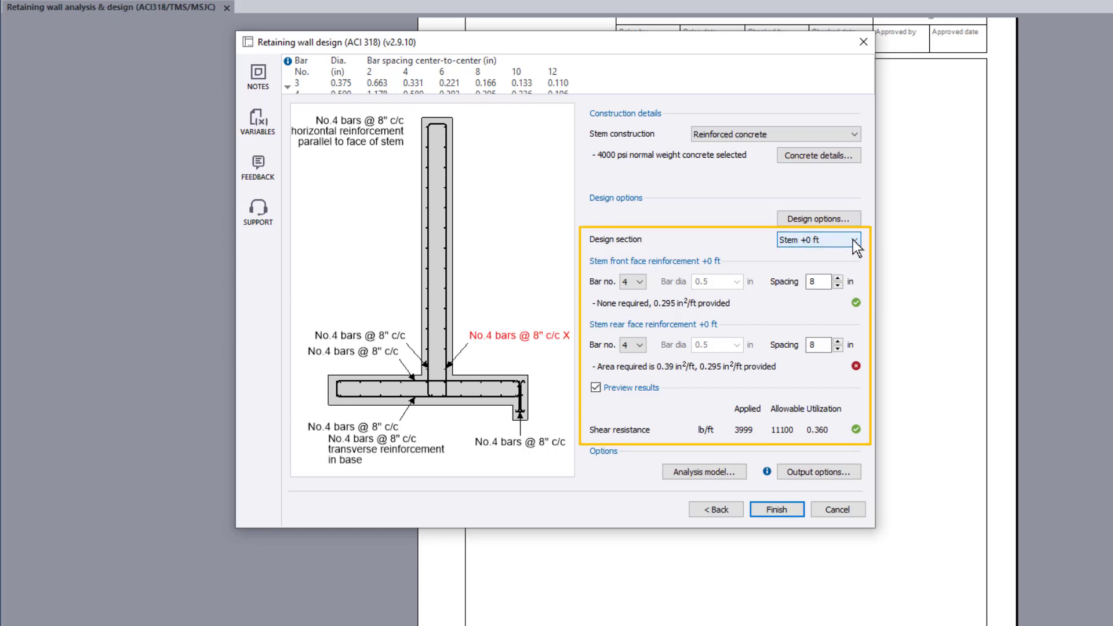
{"action": "left_click", "coordinate": [640, 346]}
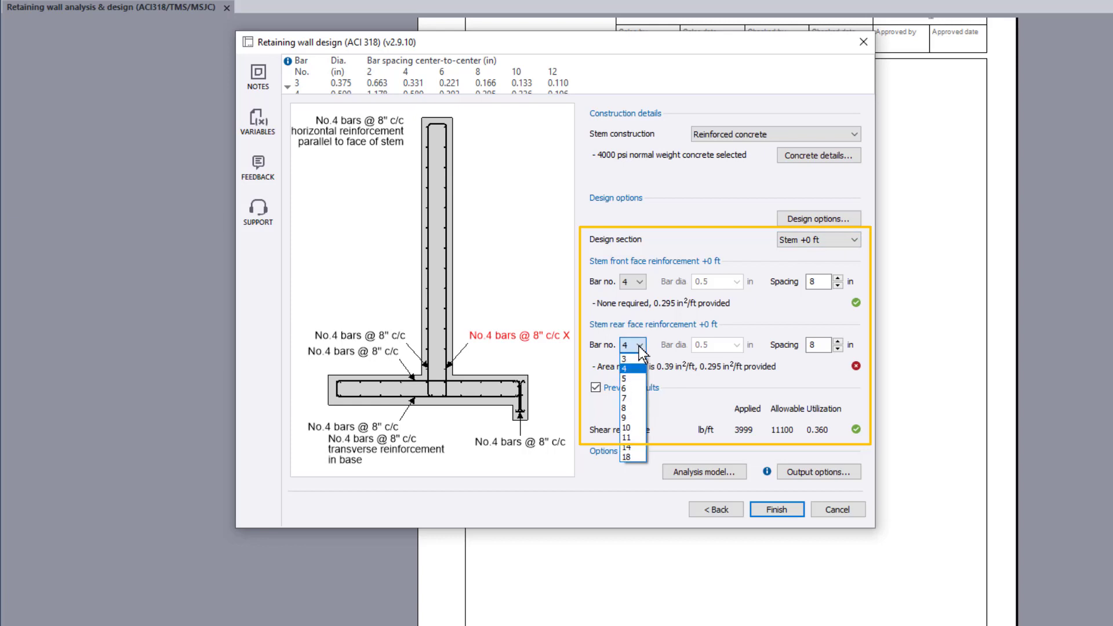
{"action": "key", "text": "Down"}
{"action": "key", "text": "Return"}
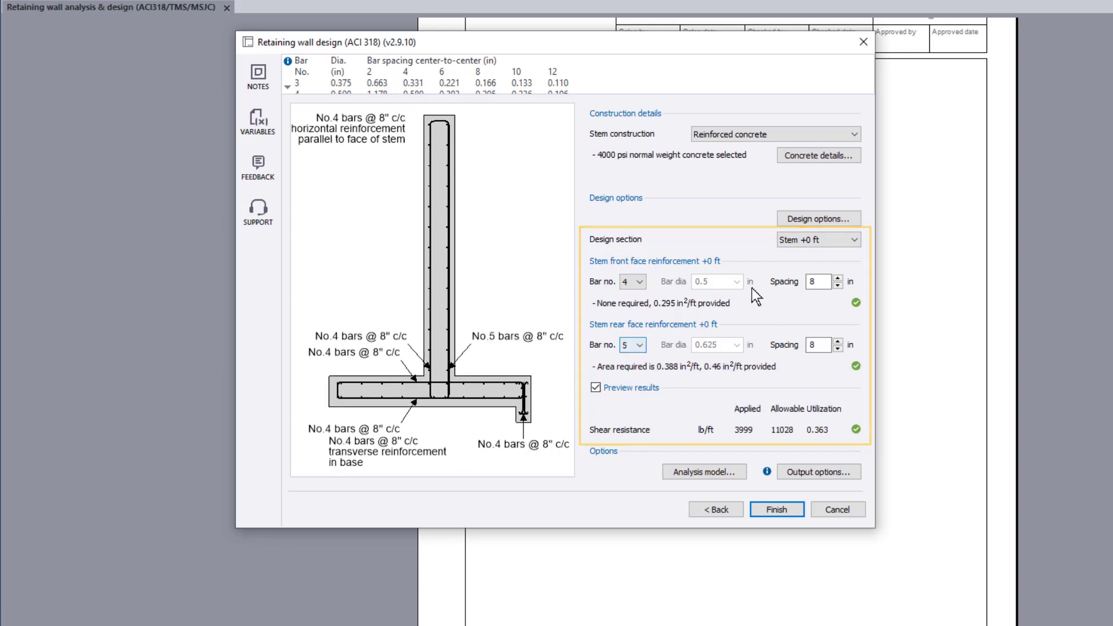
Step: Review the Base, Key and Transverse design sections in turn
{"action": "left_click", "coordinate": [853, 237]}
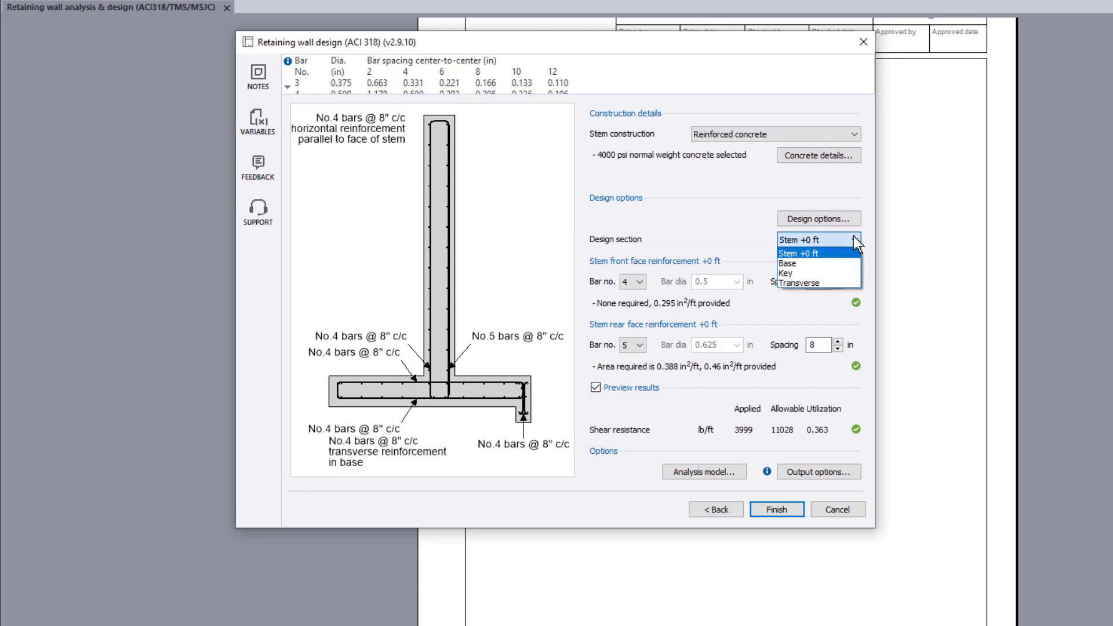
{"action": "key", "text": "Down"}
{"action": "key", "text": "Down"}
{"action": "key", "text": "Return"}
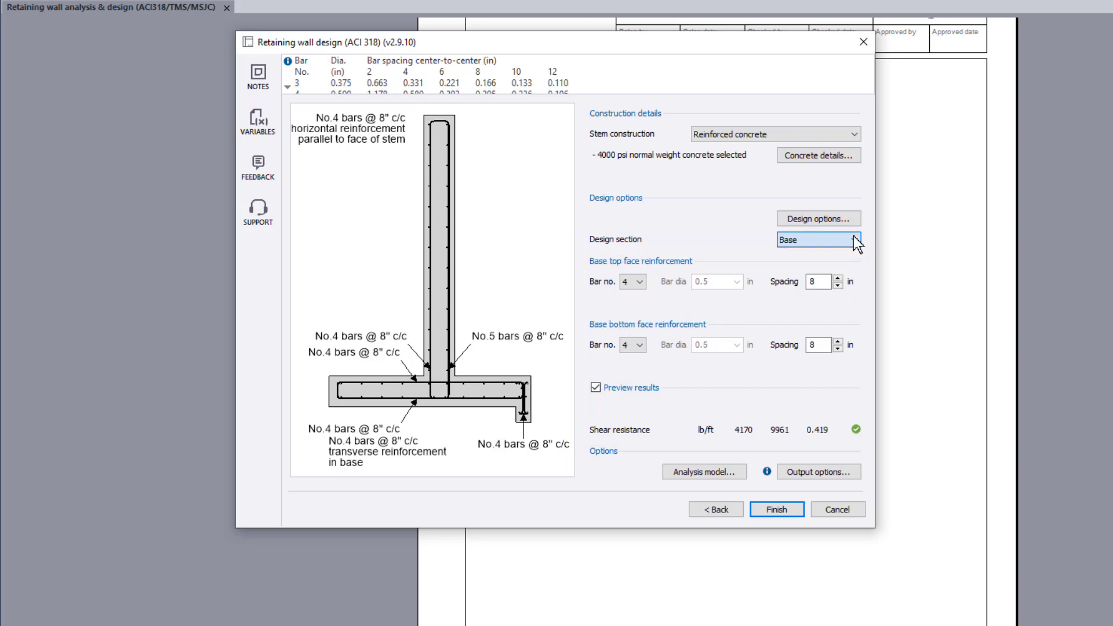
{"action": "left_click", "coordinate": [853, 237]}
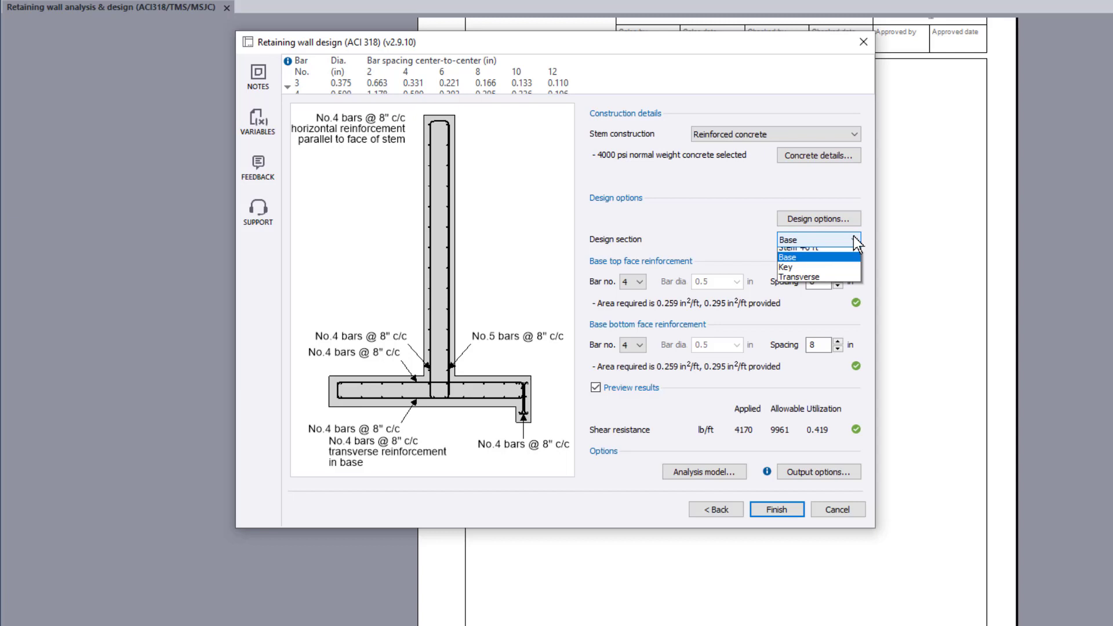
{"action": "key", "text": "Down"}
{"action": "key", "text": "Return"}
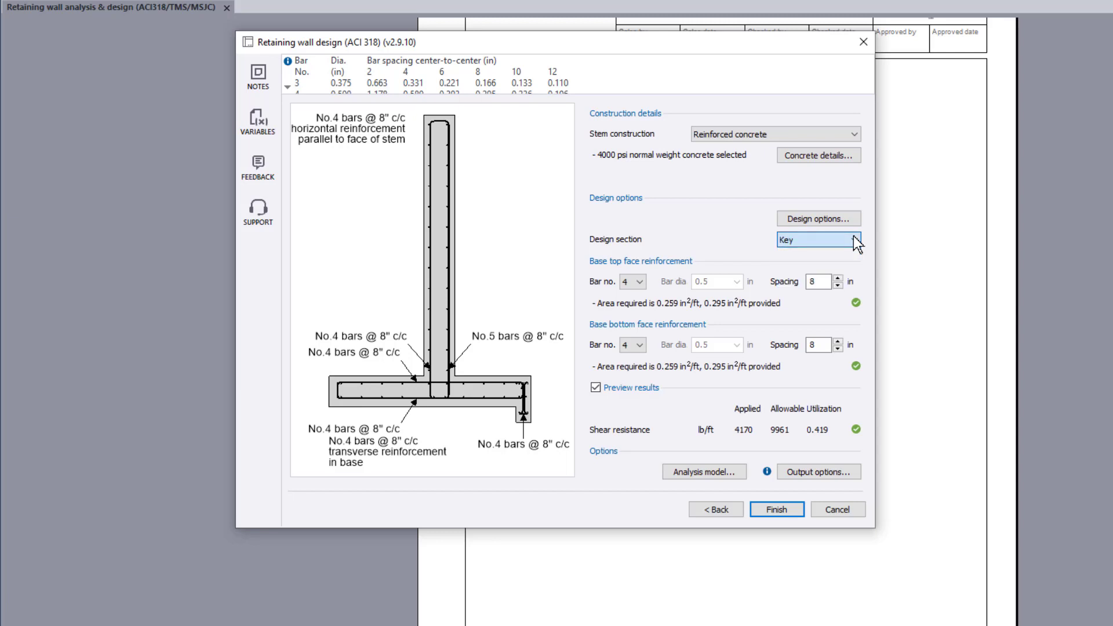
{"action": "left_click", "coordinate": [854, 237]}
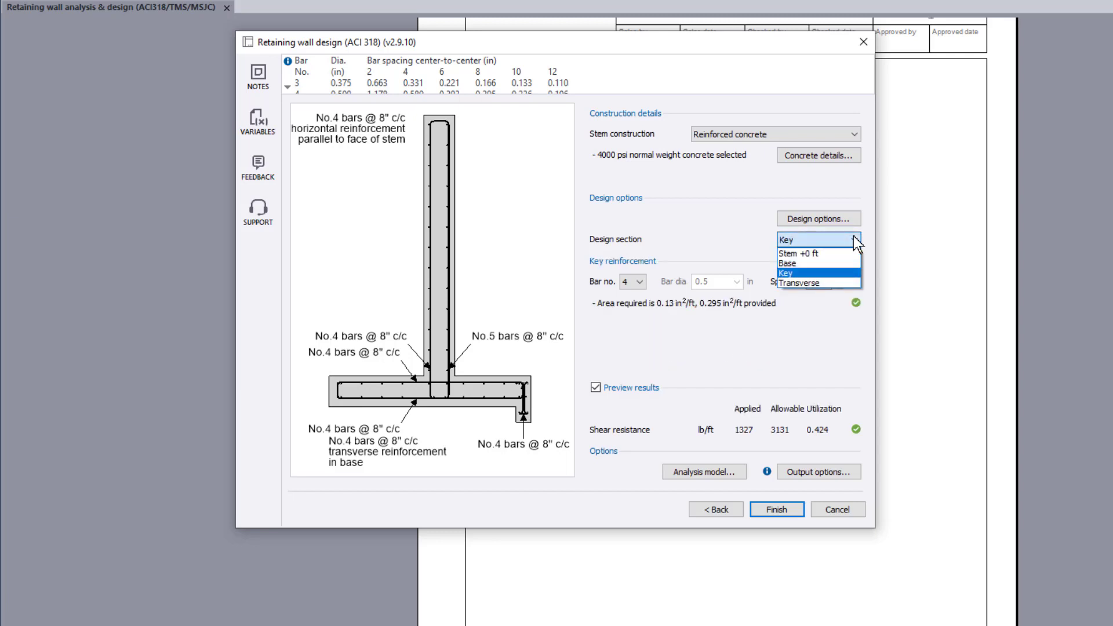
{"action": "key", "text": "Down"}
{"action": "key", "text": "Return"}
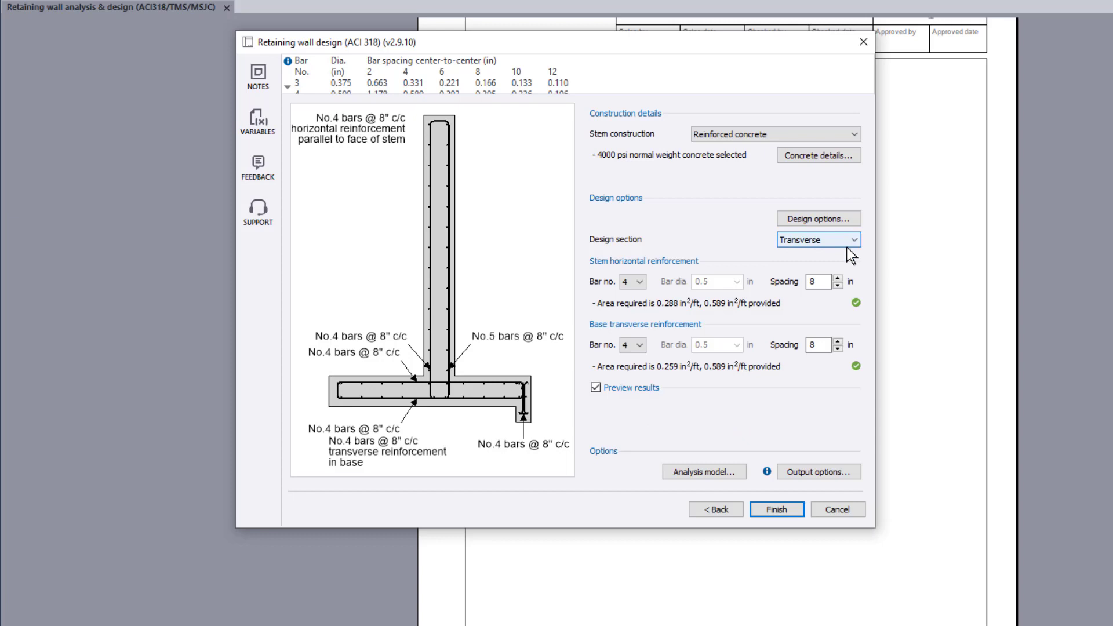
Step: View the 2D analysis model for the Unfactored combination, showing its six nodes
{"action": "left_click", "coordinate": [705, 471]}
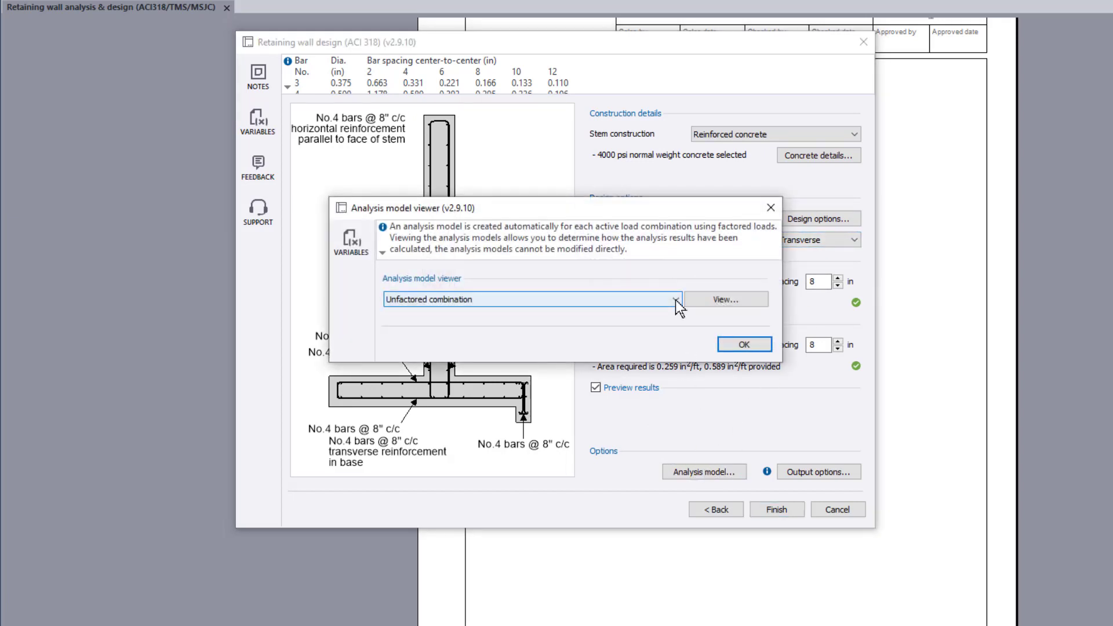
{"action": "left_click", "coordinate": [676, 300]}
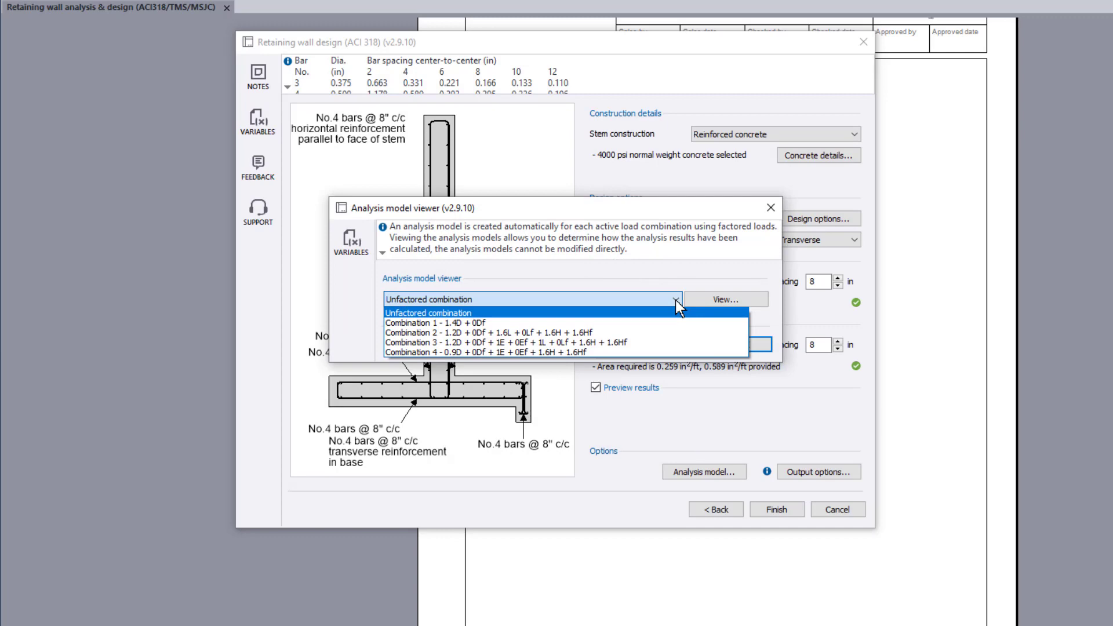
{"action": "left_click", "coordinate": [677, 301]}
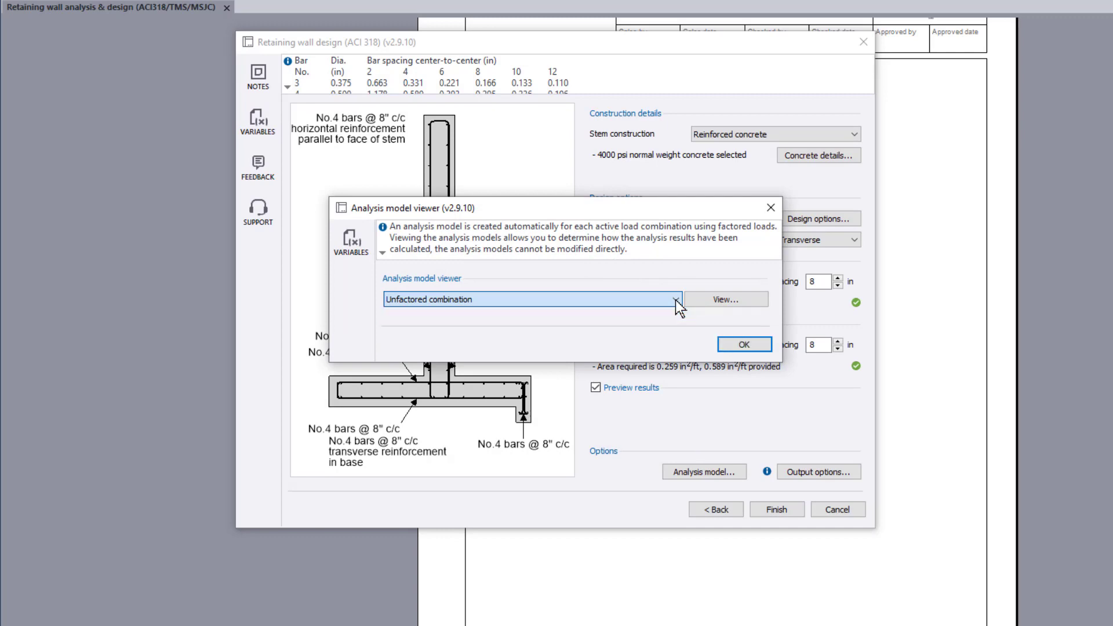
{"action": "left_click", "coordinate": [750, 300]}
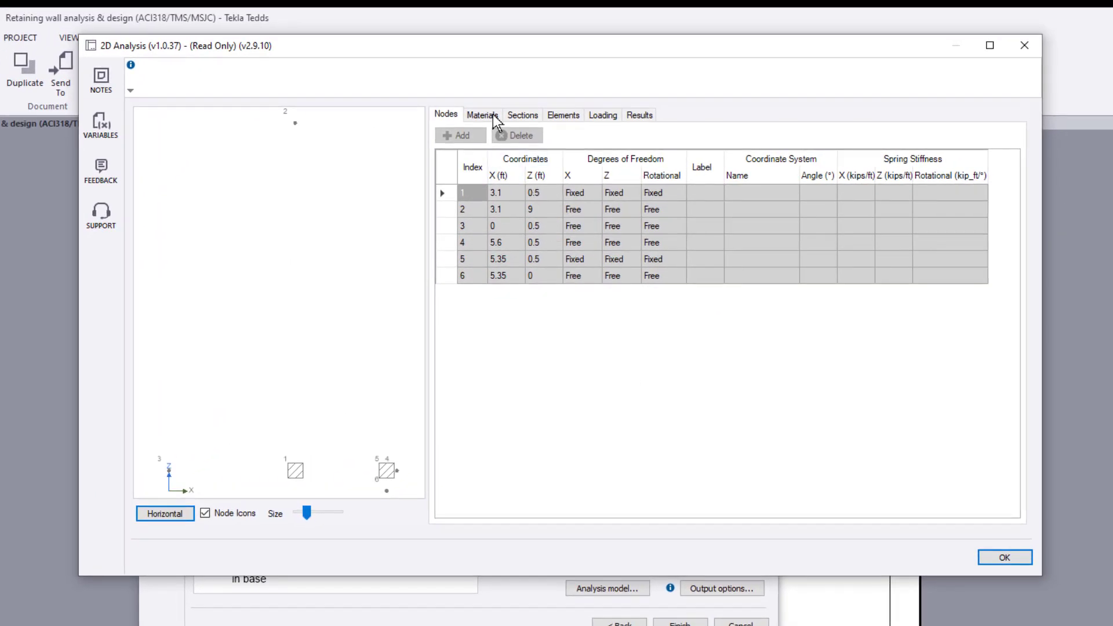
Step: Browse the Materials, Sections, Elements, Loading and Results tabs, then close the 2D model
{"action": "left_click", "coordinate": [493, 114]}
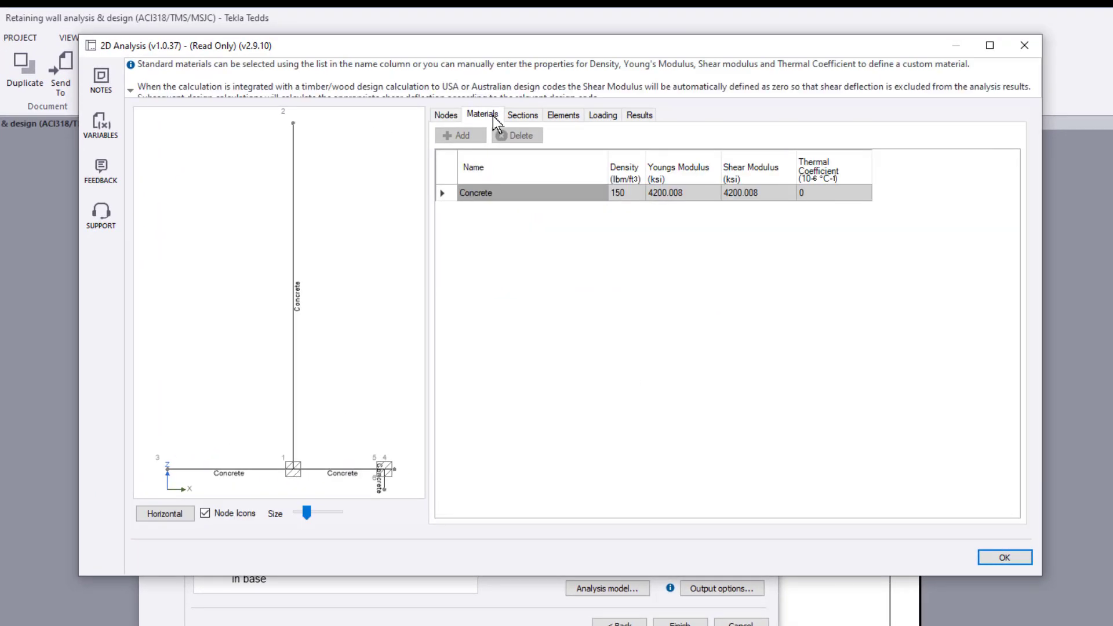
{"action": "left_click", "coordinate": [531, 116]}
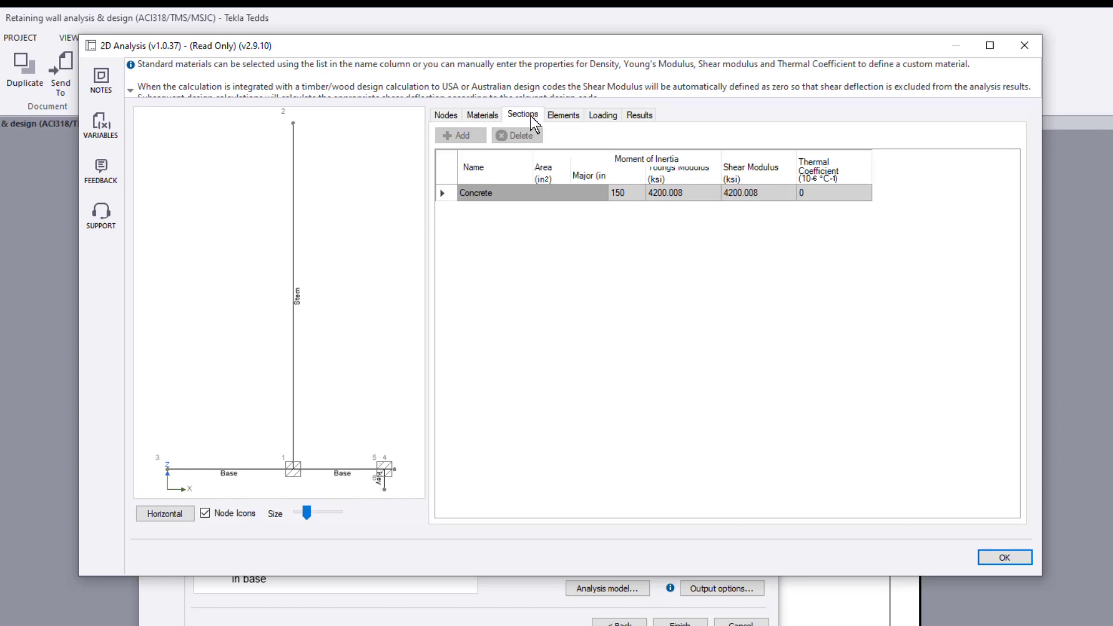
{"action": "left_click", "coordinate": [573, 115]}
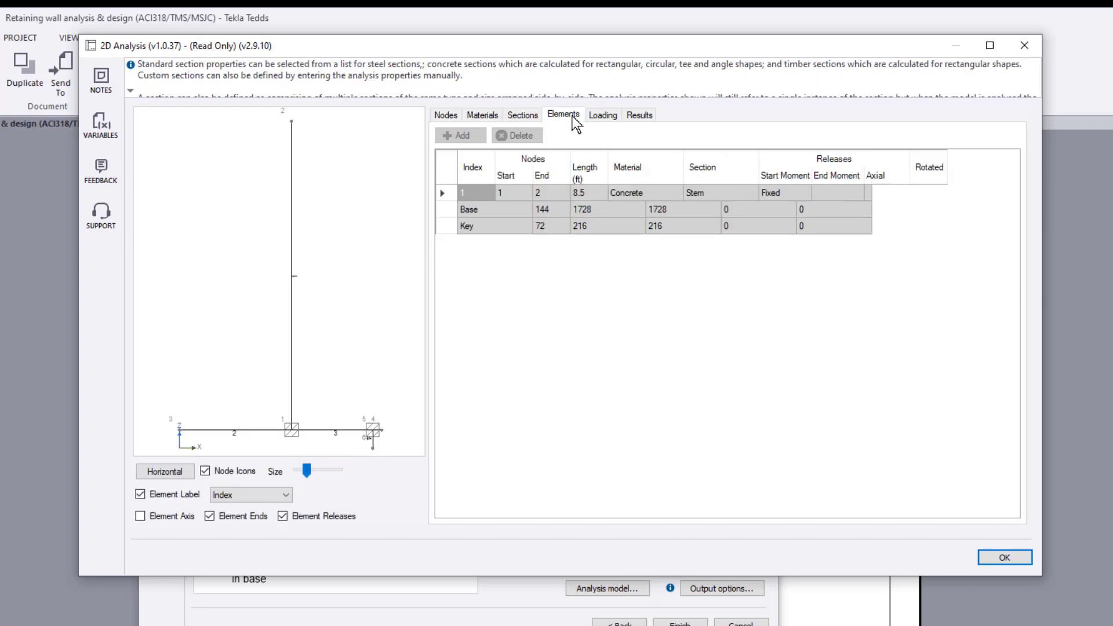
{"action": "left_click", "coordinate": [610, 116]}
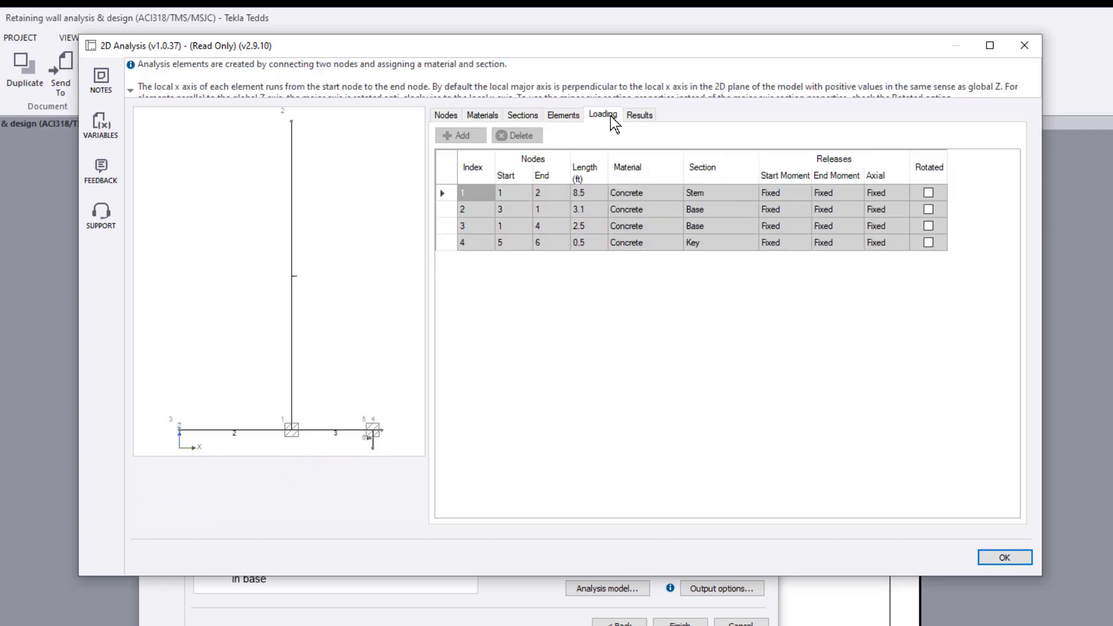
{"action": "left_click", "coordinate": [648, 116]}
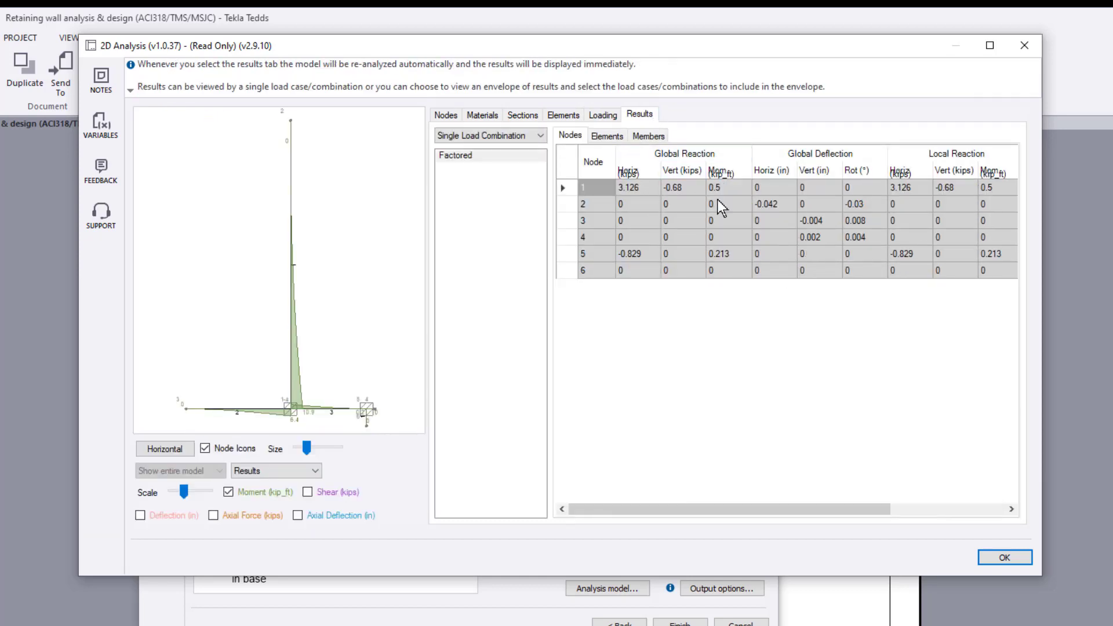
{"action": "left_click", "coordinate": [1004, 557]}
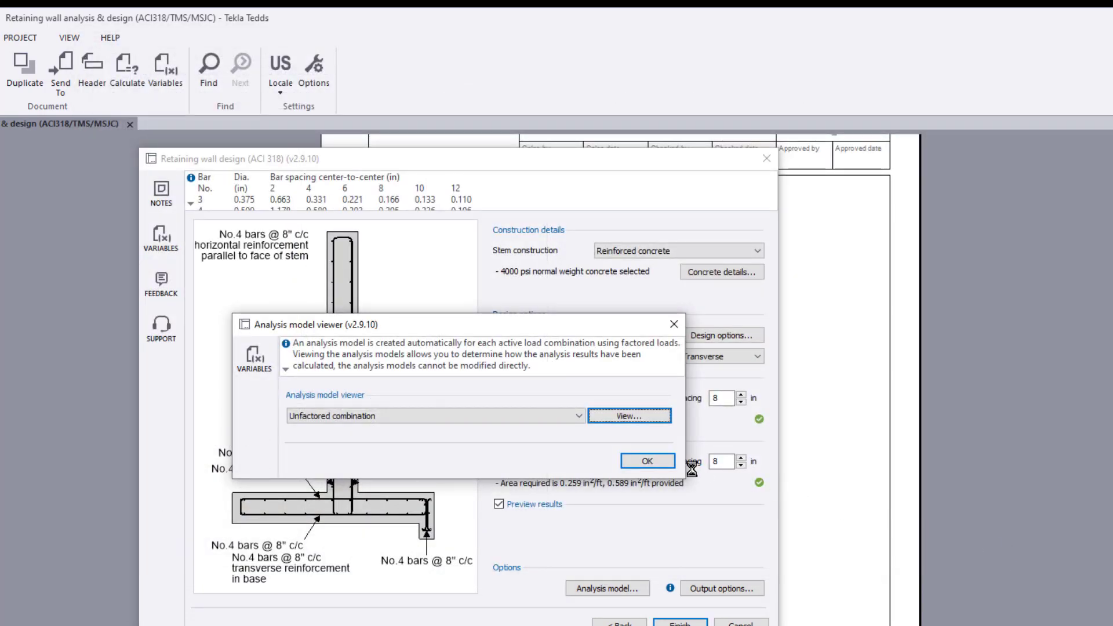
Step: Close the analysis model viewer and run the design with full output, including the summary table and all sketches
{"action": "left_click", "coordinate": [668, 466]}
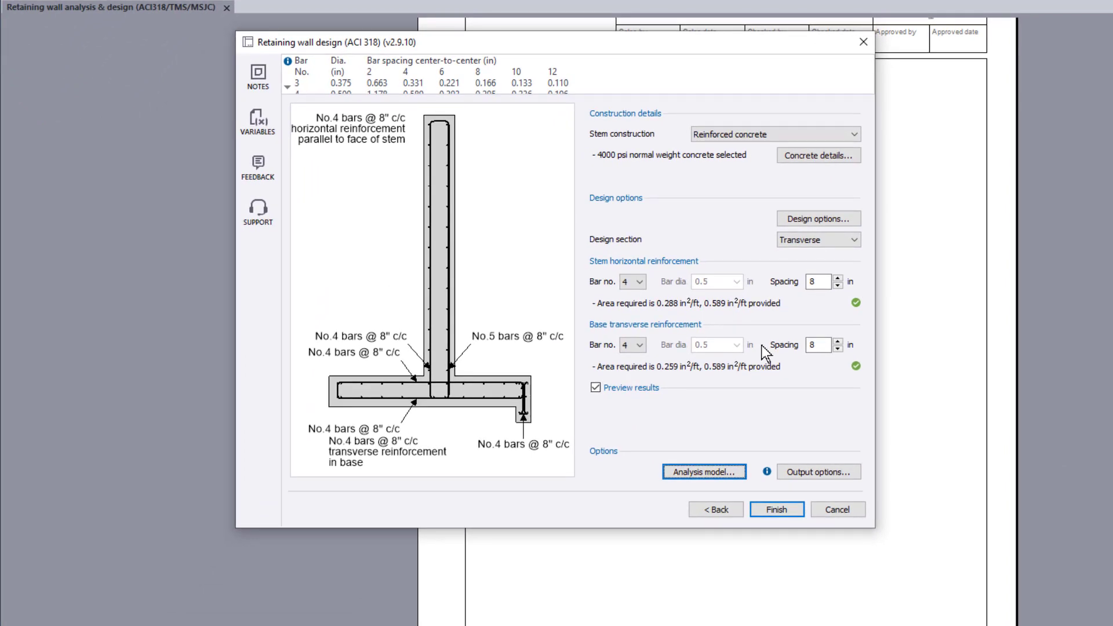
{"action": "left_click", "coordinate": [849, 472]}
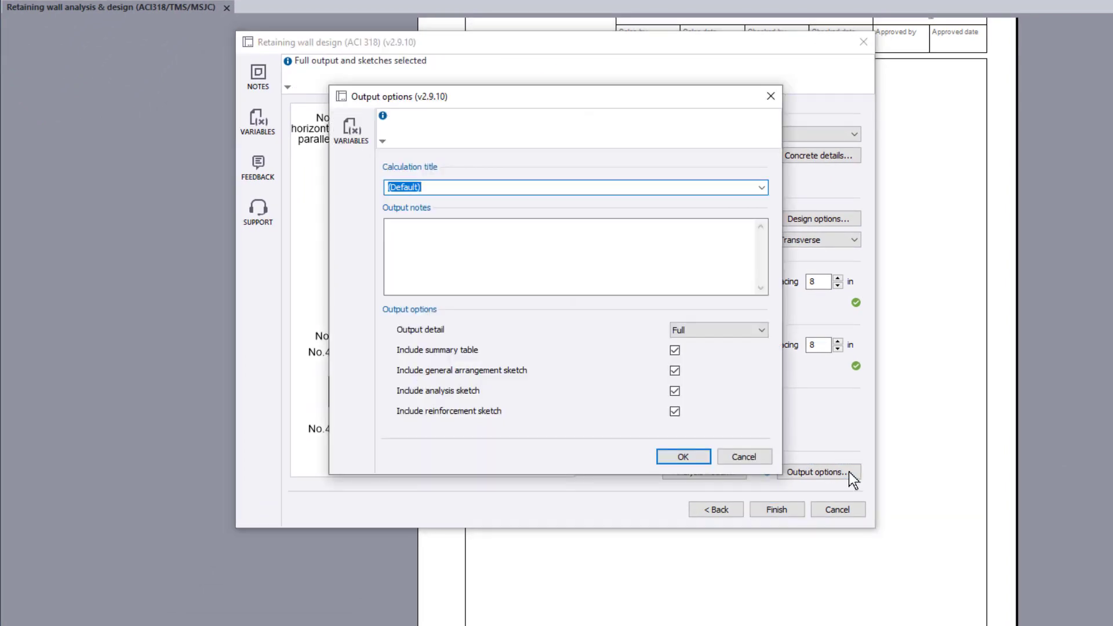
{"action": "left_click", "coordinate": [684, 457]}
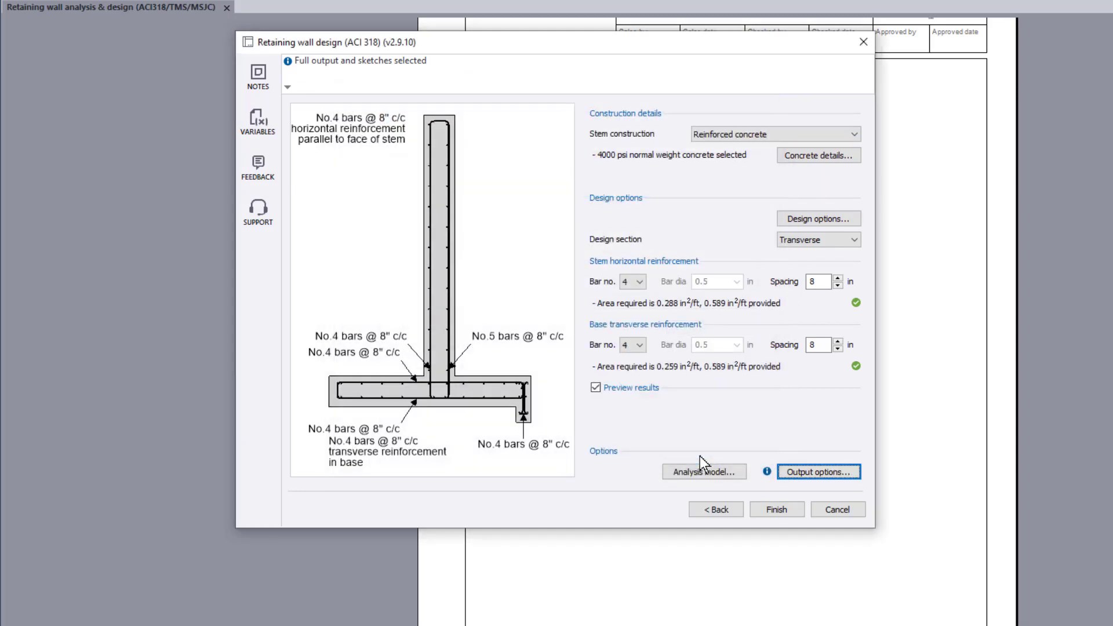
{"action": "left_click", "coordinate": [797, 514]}
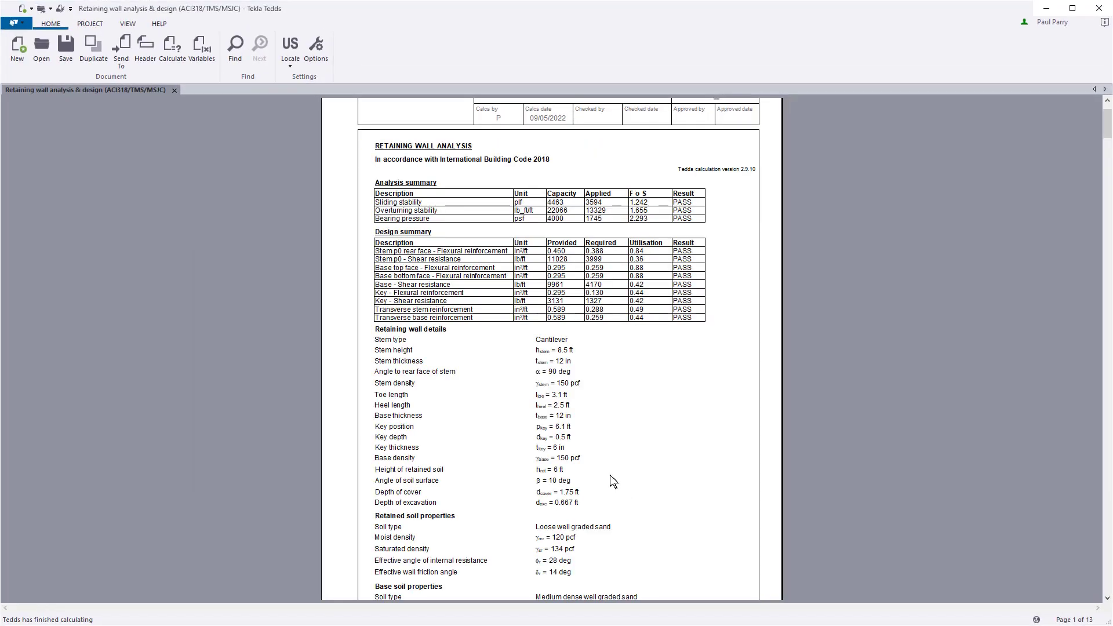
Step: Scroll through the 13-page calculation, reviewing load diagrams and base and key checks marked PASS
{"action": "scroll", "coordinate": [610, 475], "scroll_direction": "down", "scroll_amount": 15}
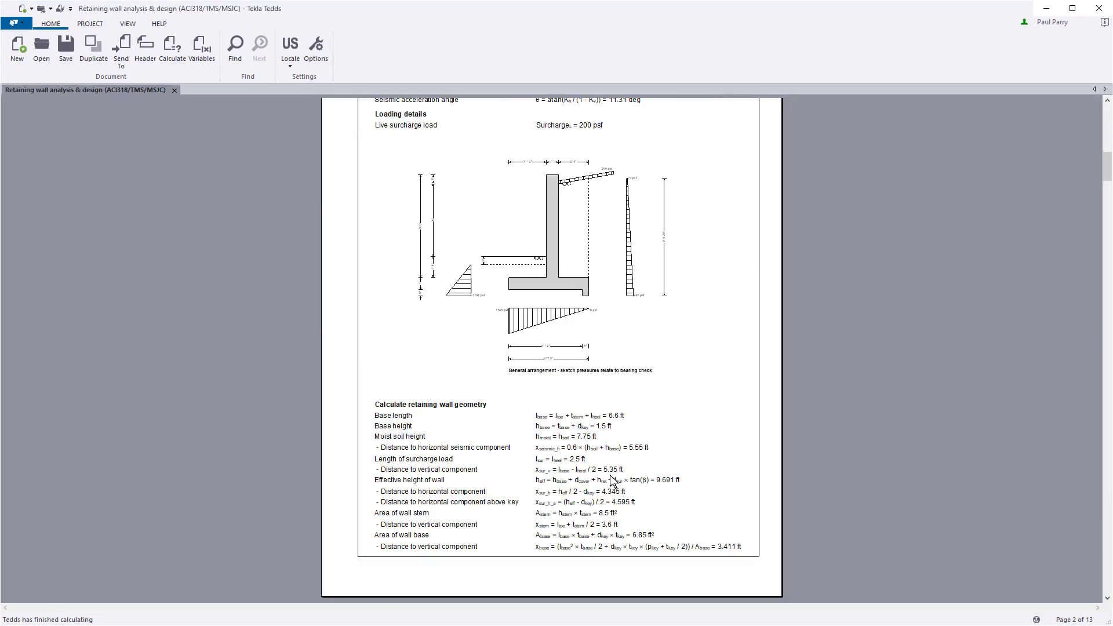
{"action": "scroll", "coordinate": [611, 479], "scroll_direction": "down", "scroll_amount": 15}
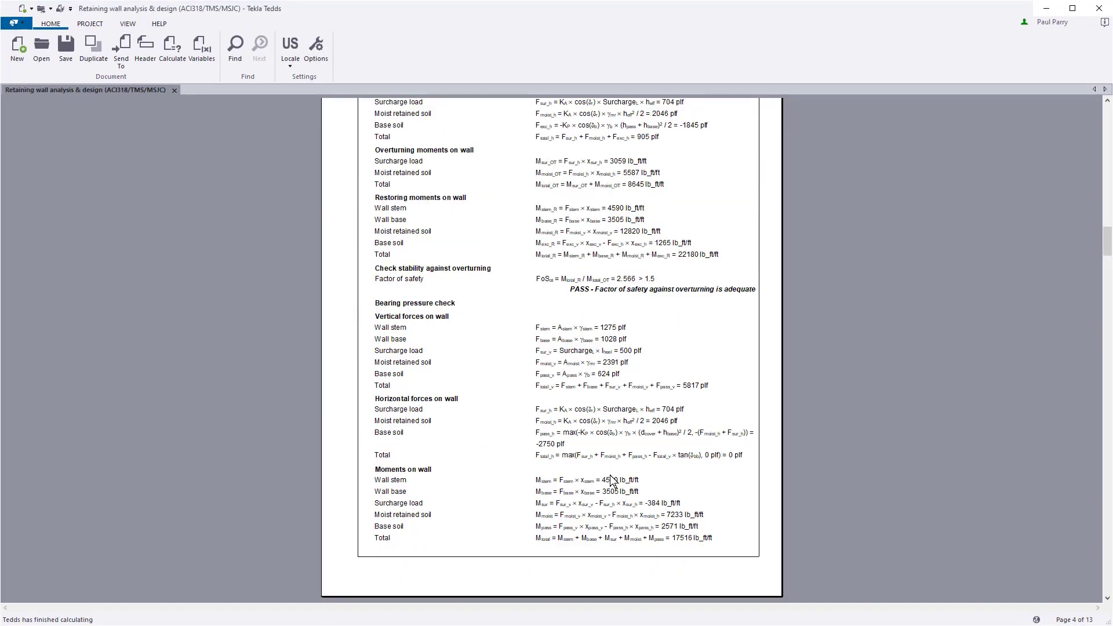
{"action": "scroll", "coordinate": [611, 478], "scroll_direction": "down", "scroll_amount": 15}
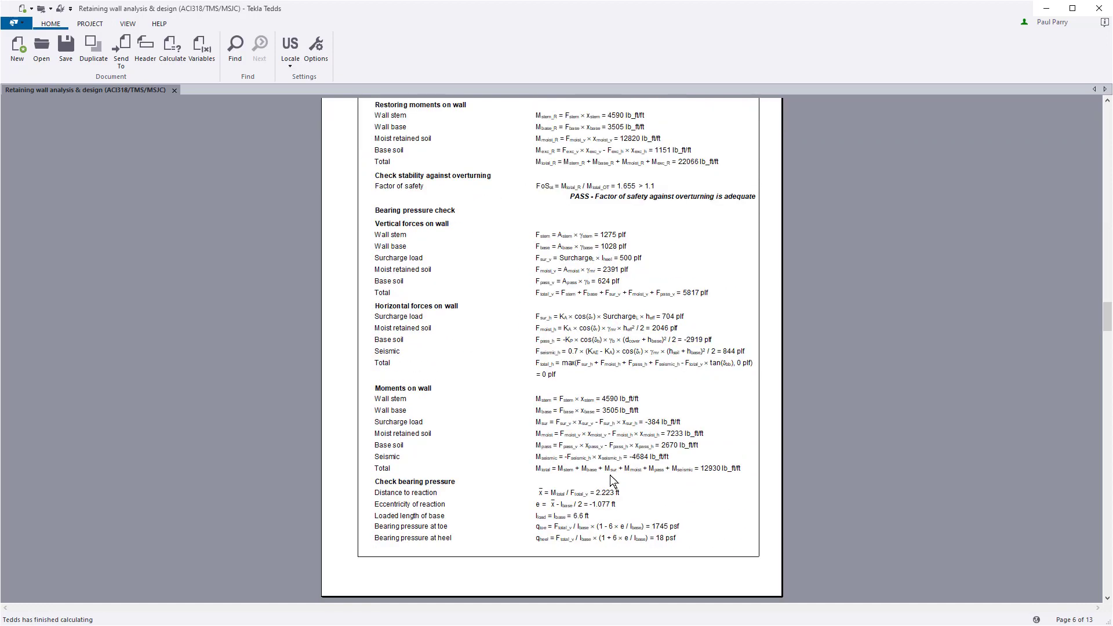
{"action": "scroll", "coordinate": [611, 479], "scroll_direction": "down", "scroll_amount": 3}
{"action": "scroll", "coordinate": [610, 479], "scroll_direction": "down", "scroll_amount": 15}
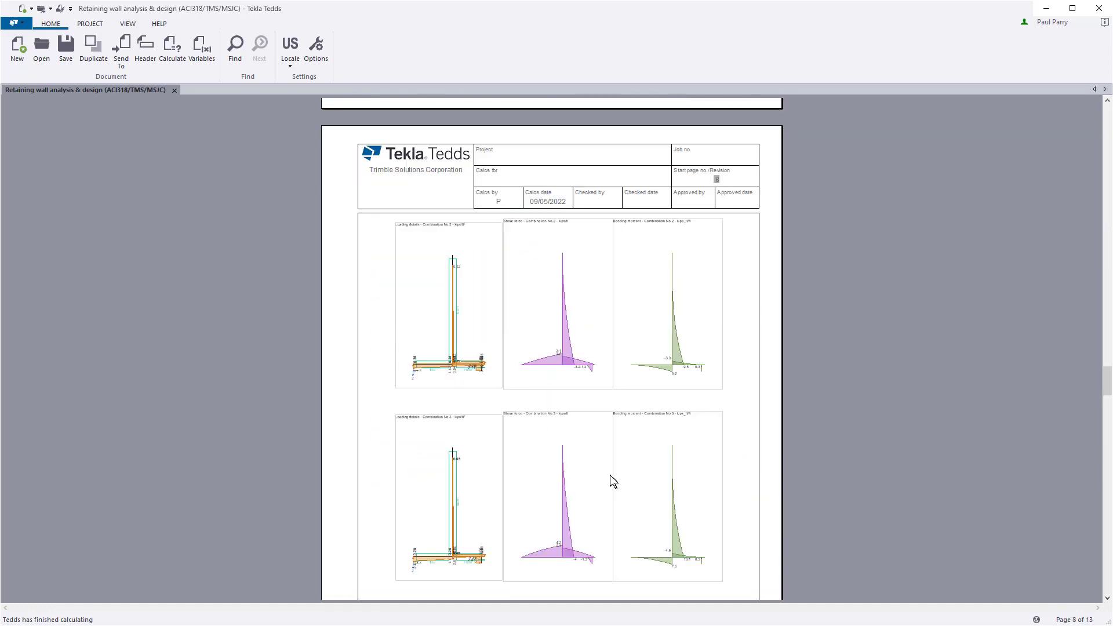
{"action": "scroll", "coordinate": [611, 479], "scroll_direction": "down", "scroll_amount": 8}
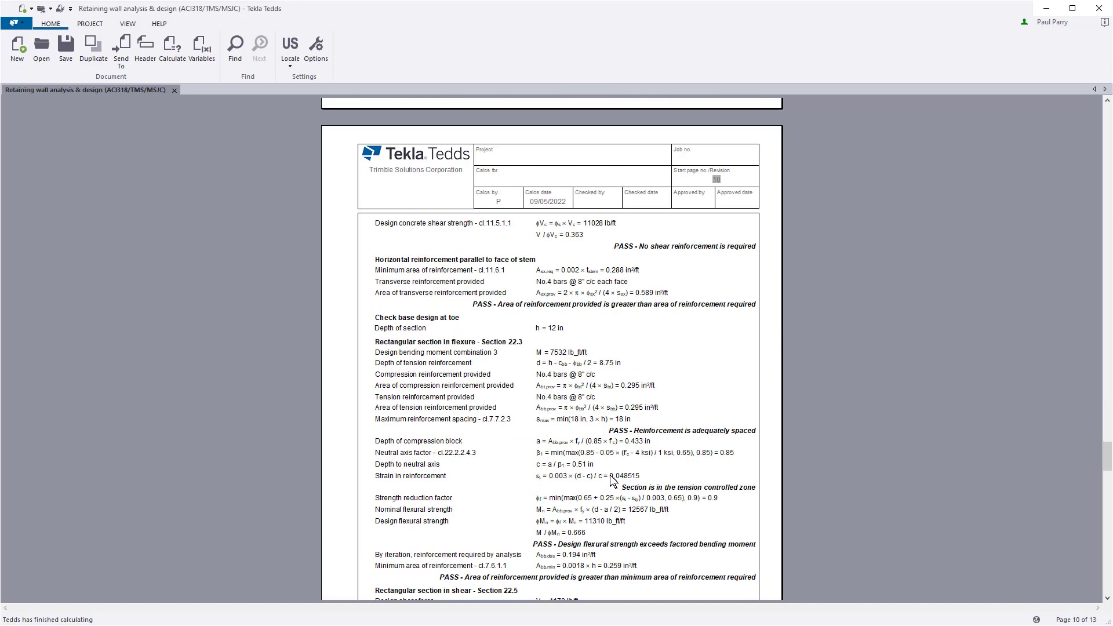
{"action": "scroll", "coordinate": [611, 479], "scroll_direction": "down", "scroll_amount": 15}
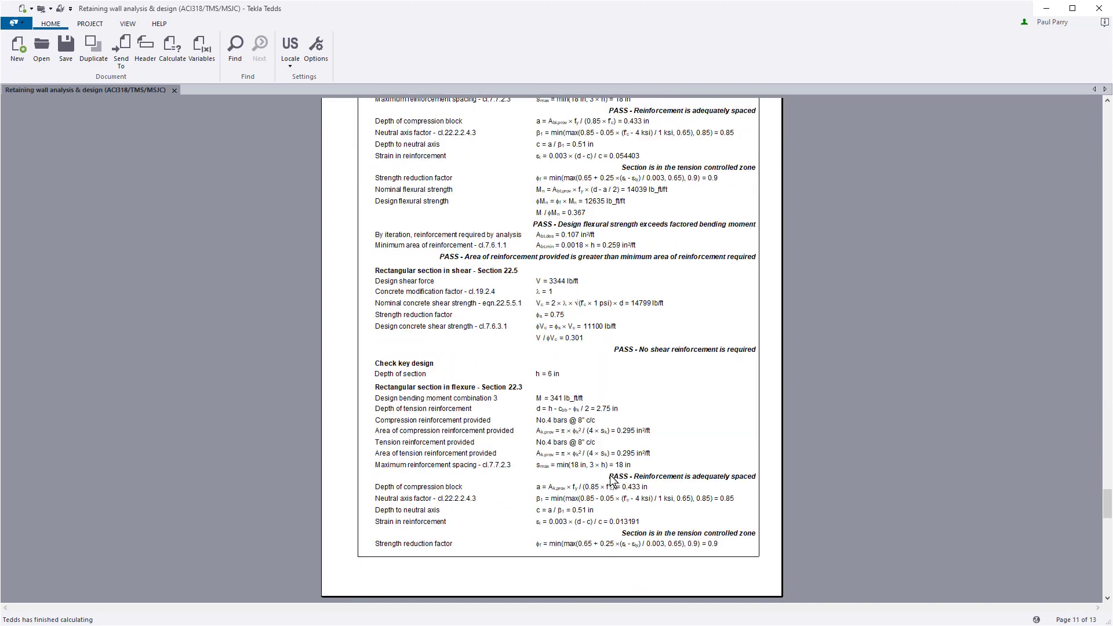